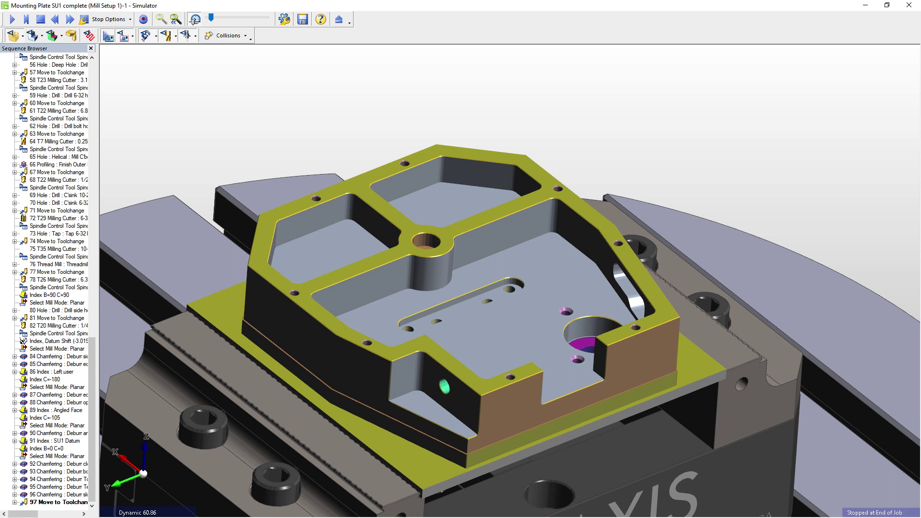
# Close the machine simulation and generate the CNC code as mounting plate SU1.nc with operation names and the editor opened
pyautogui.click(911, 6)
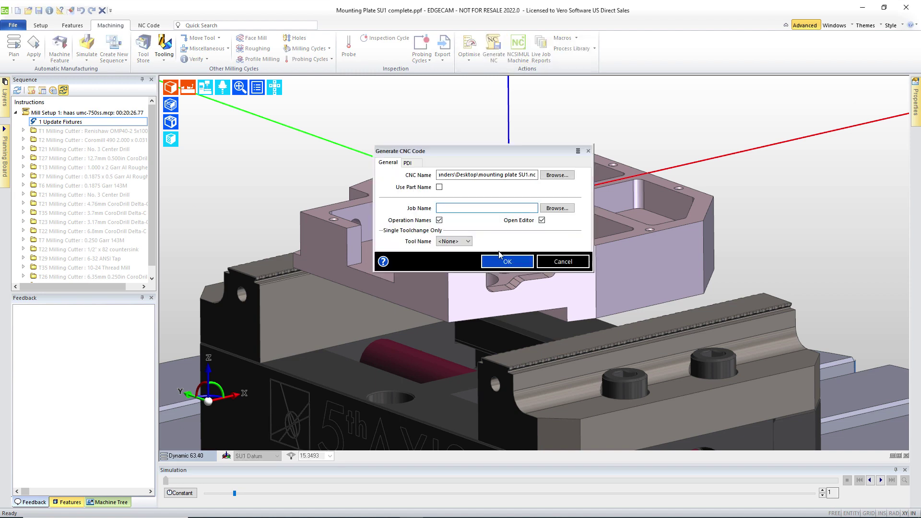
pyautogui.click(501, 259)
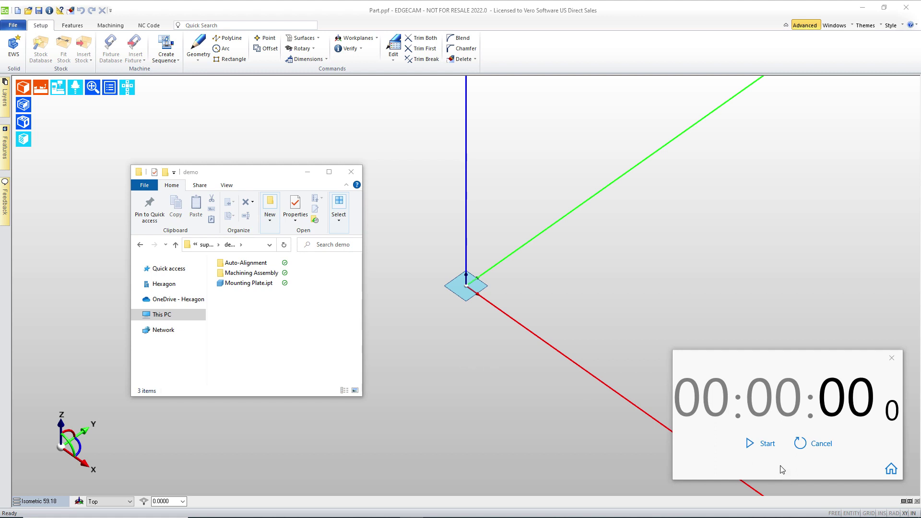
# Start the stopwatch and load Mounting Plate.ipt from the demo folder into the empty part session
pyautogui.click(755, 445)
pyautogui.moveTo(268, 283); pyautogui.dragTo(465, 305)
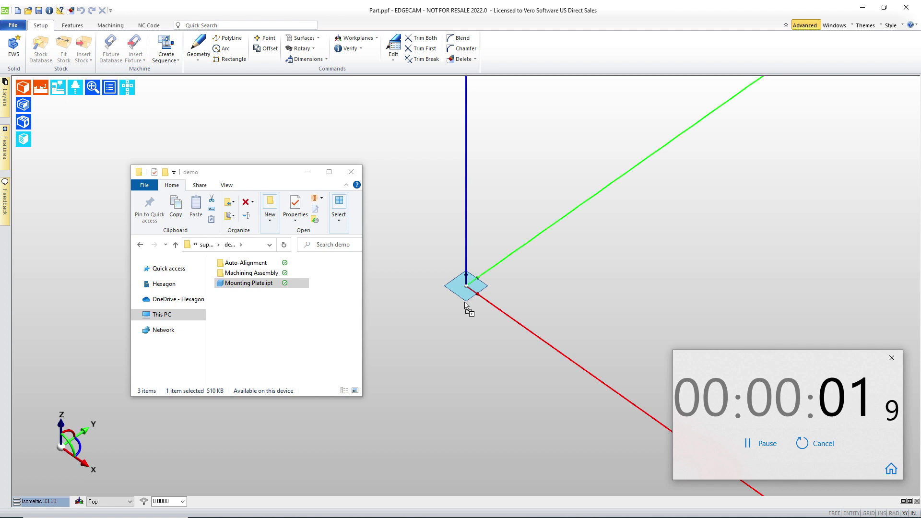
pyautogui.moveTo(466, 305); pyautogui.dragTo(465, 305)
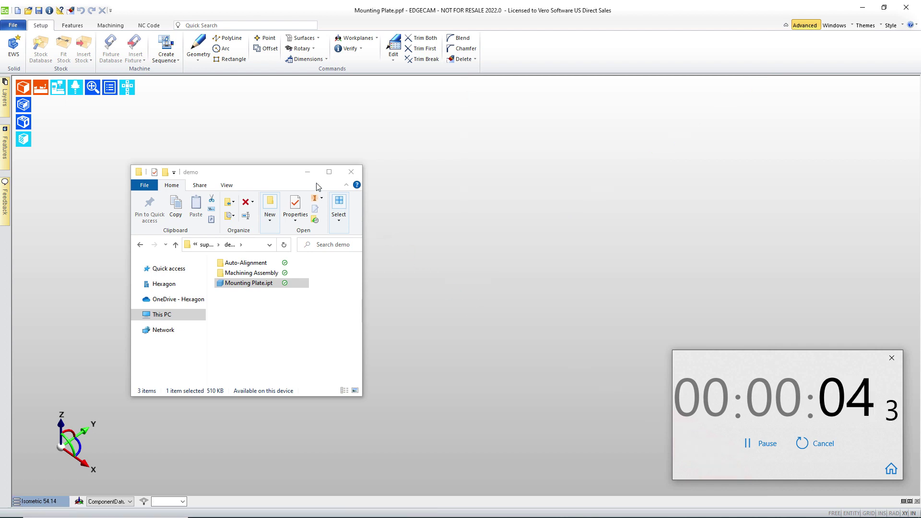
pyautogui.click(308, 171)
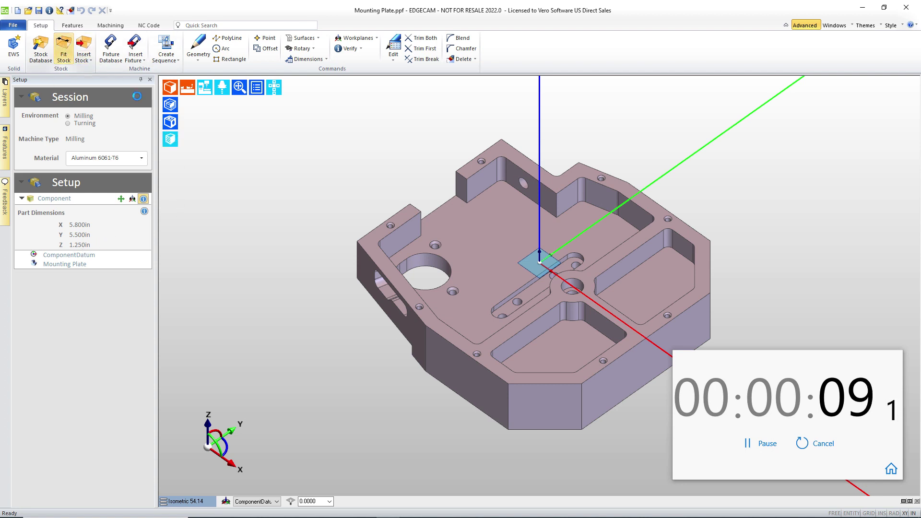
# Fit a 6 × 6 × 1.5 in box stock with a 0.025 in top offset, shade it and show the component's dimensions
pyautogui.click(64, 48)
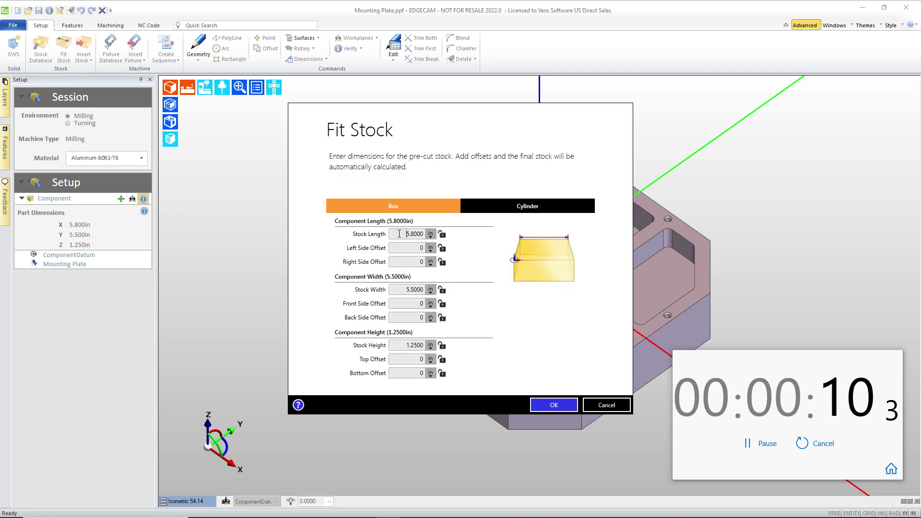
pyautogui.write('6')
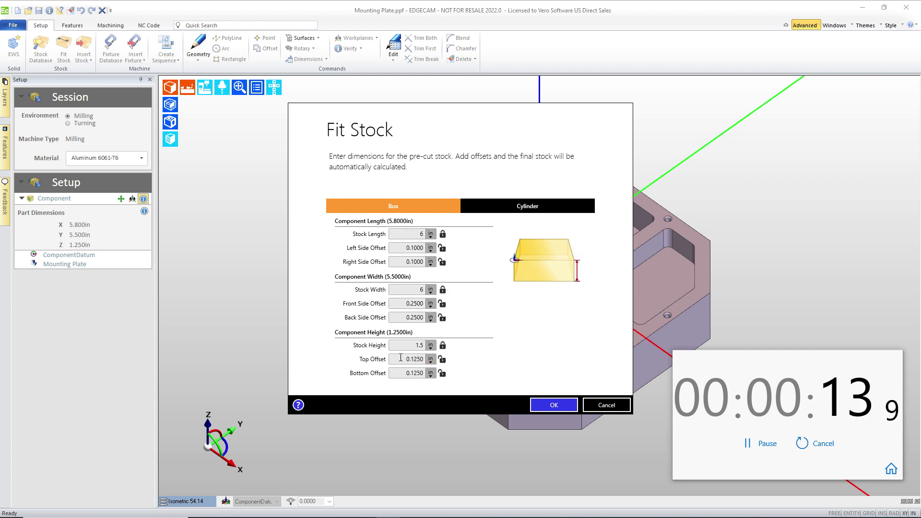
pyautogui.click(400, 358)
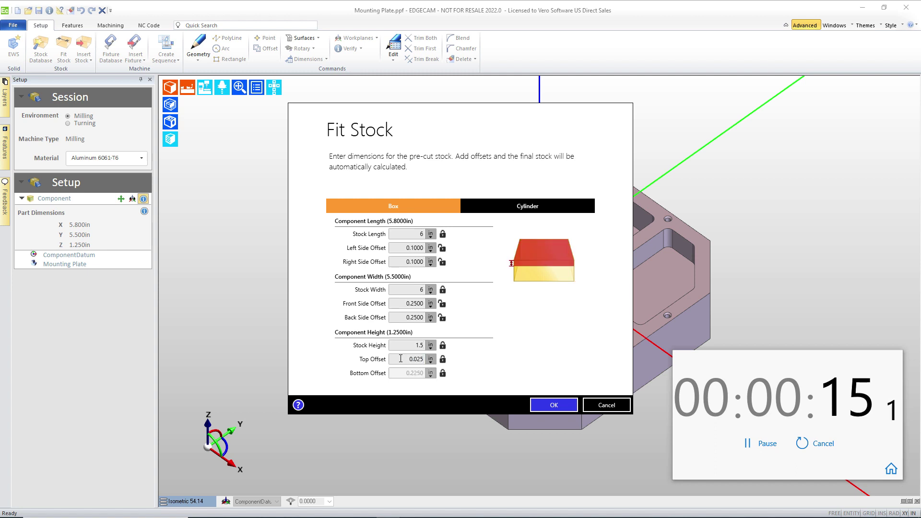
pyautogui.click(557, 406)
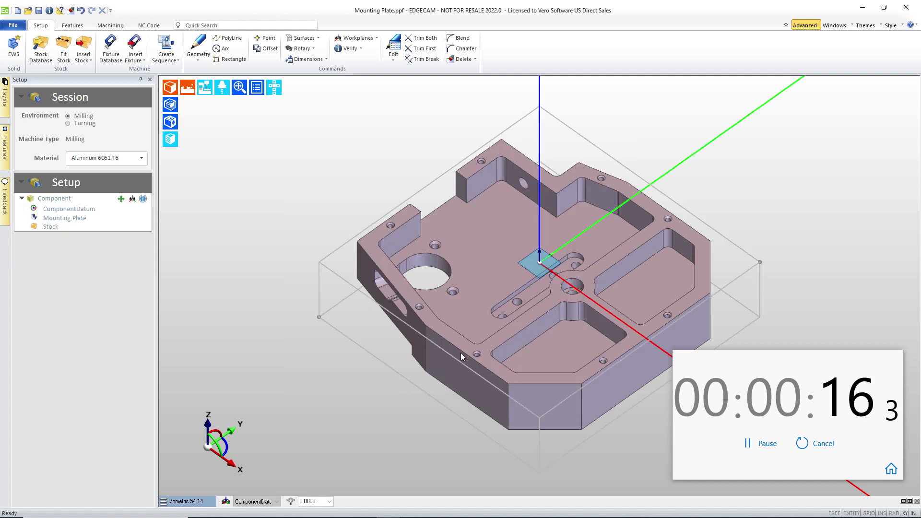
pyautogui.click(172, 106)
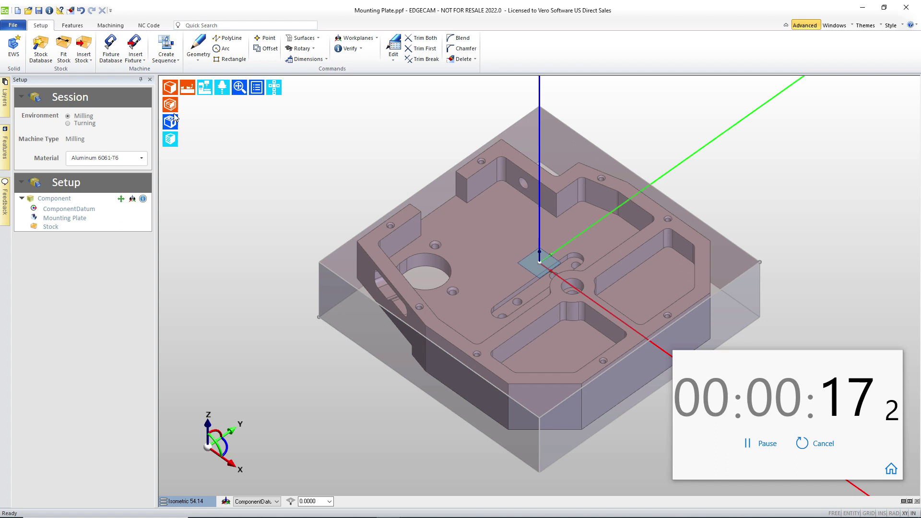
pyautogui.click(143, 199)
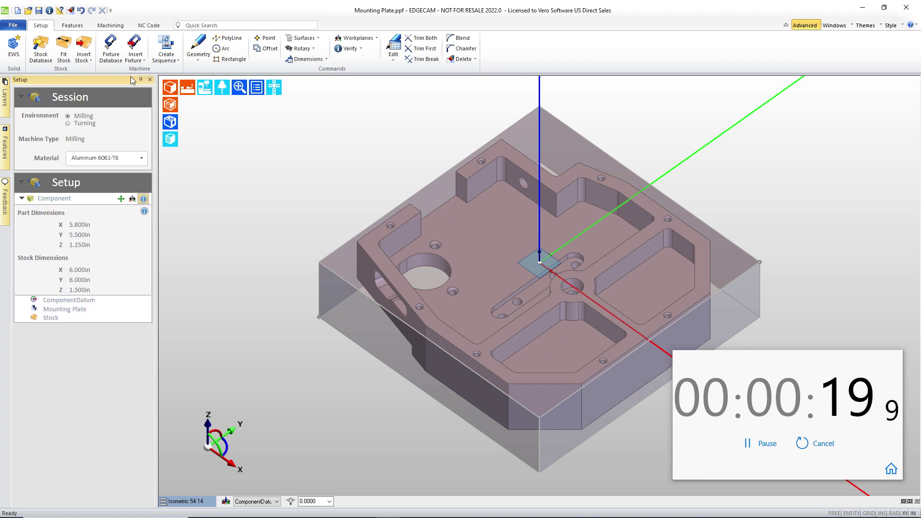
# Add the 5th Axis V6105 vice at 0° rotation with auto positioning and check its grip from the right side
pyautogui.click(111, 46)
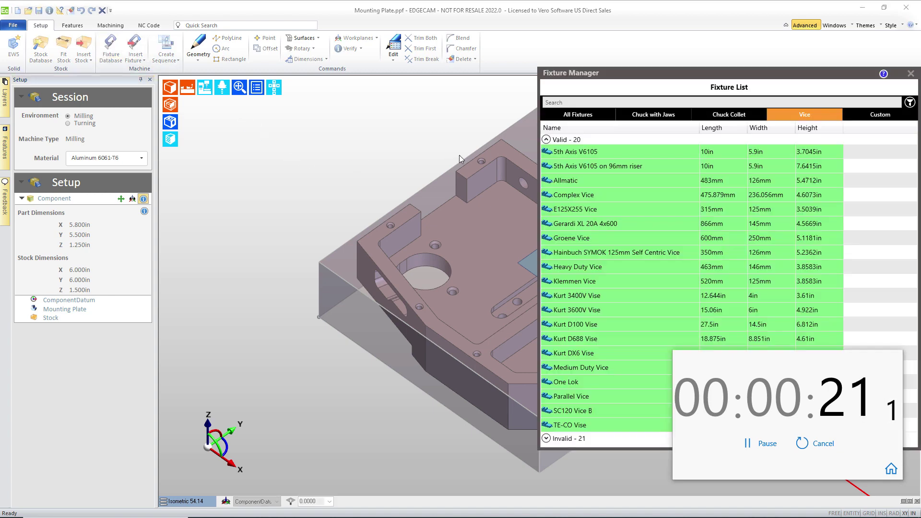
pyautogui.click(589, 152)
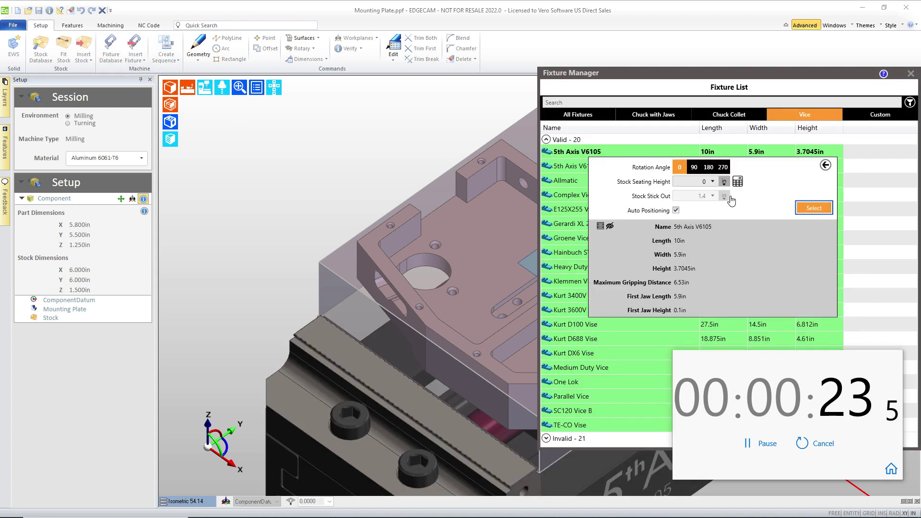
pyautogui.click(814, 208)
pyautogui.moveTo(276, 91)
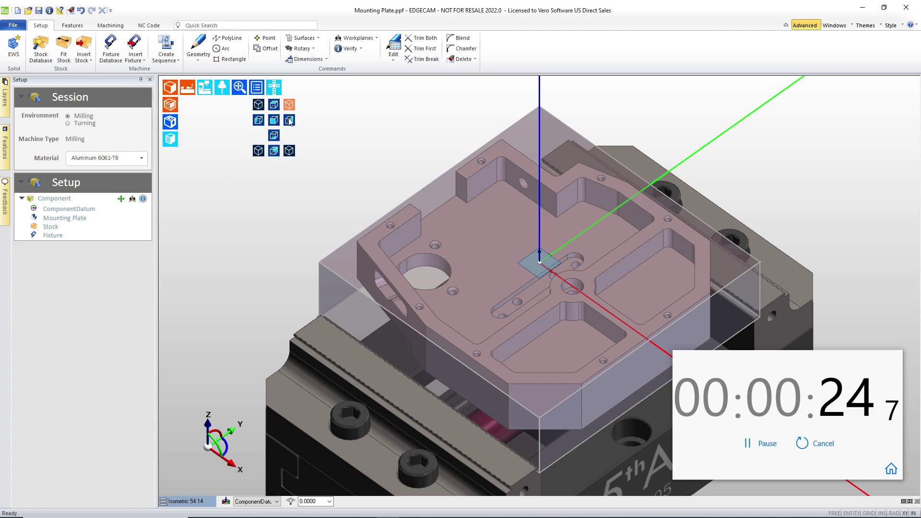
pyautogui.click(289, 121)
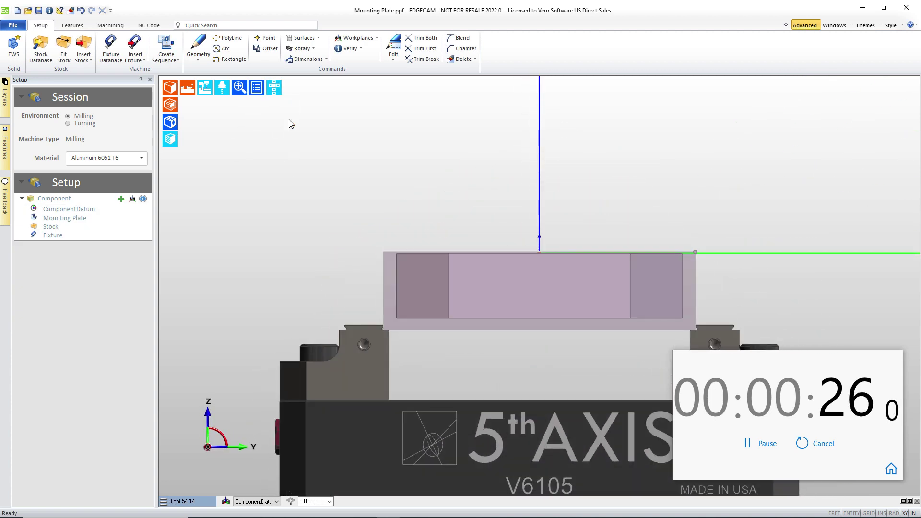
pyautogui.moveTo(276, 89)
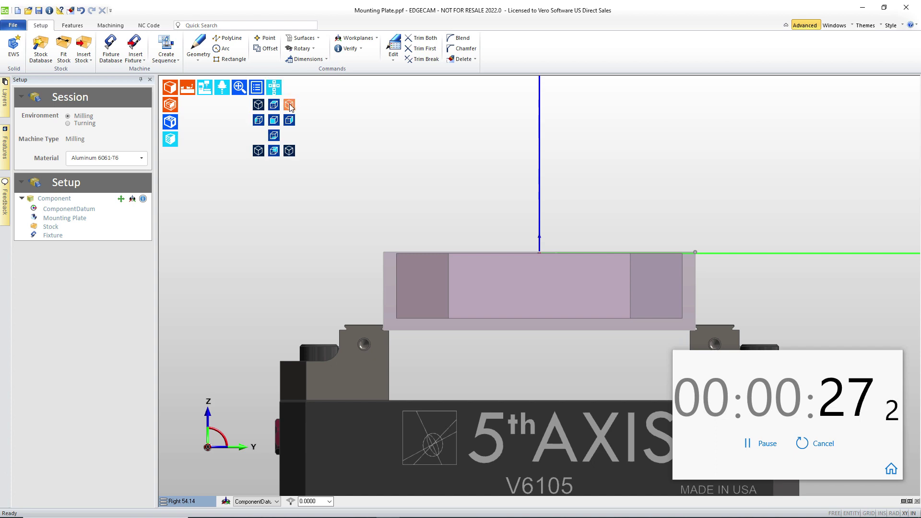
pyautogui.click(289, 105)
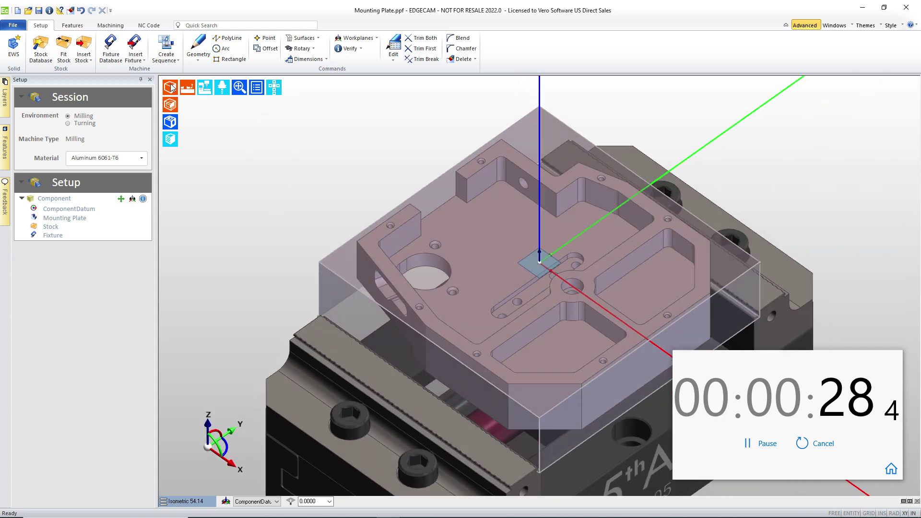
# Create a milling sequence on the Haas UMC-750SS using the Workflow Mill Haas UMC toolkit and the ComponentDatum initial datum
pyautogui.click(166, 55)
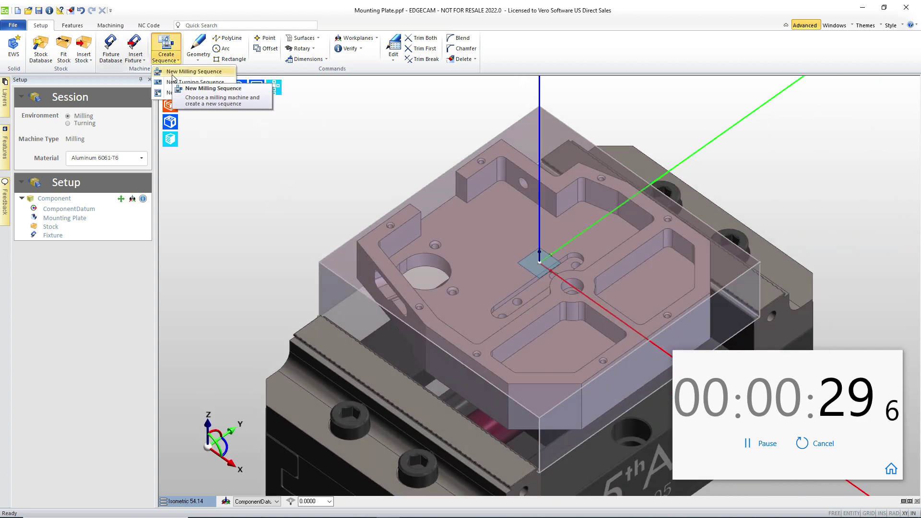
pyautogui.click(173, 77)
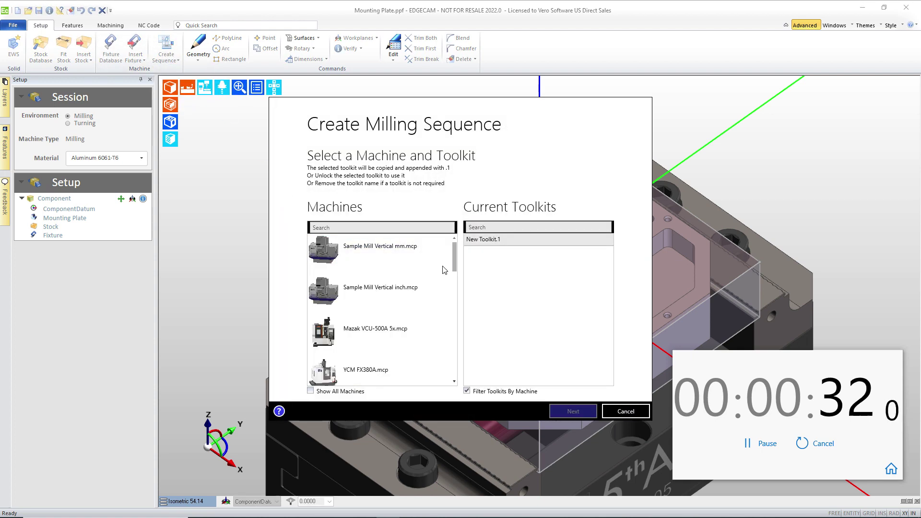
pyautogui.moveTo(452, 261); pyautogui.dragTo(457, 409)
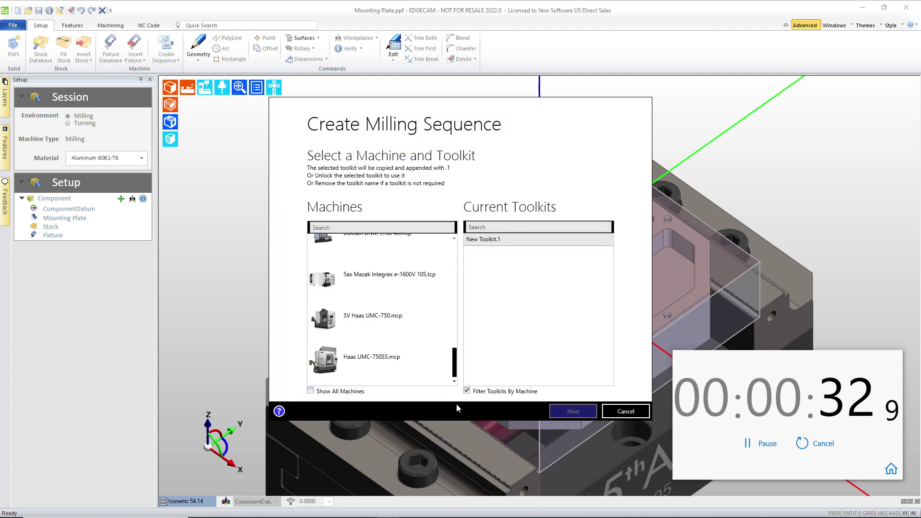
pyautogui.click(363, 363)
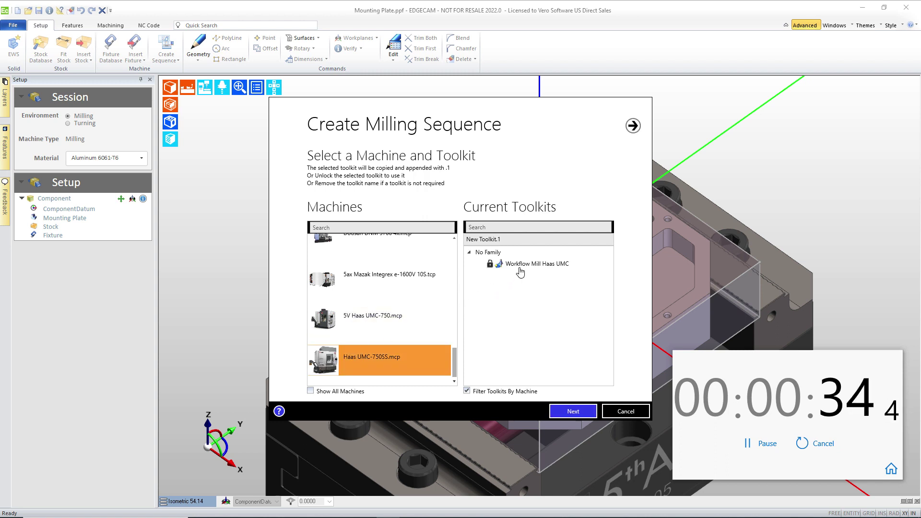
pyautogui.click(520, 268)
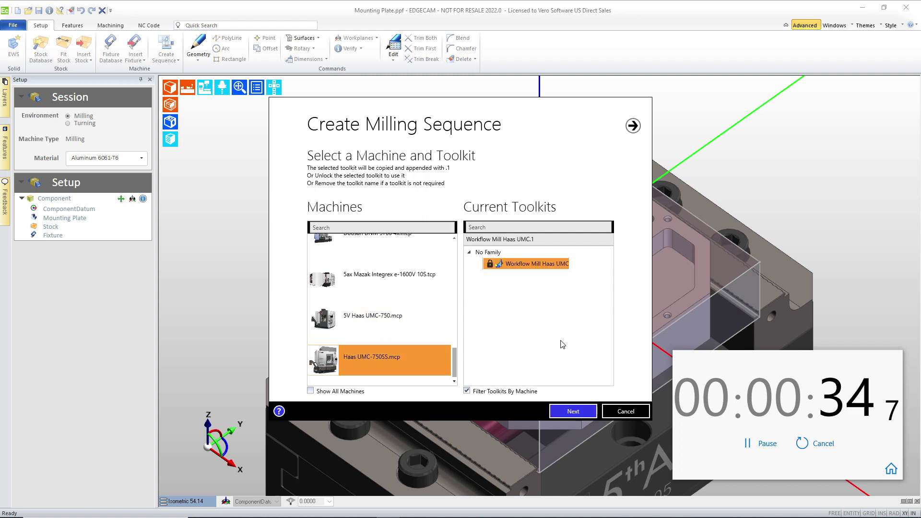
pyautogui.click(573, 412)
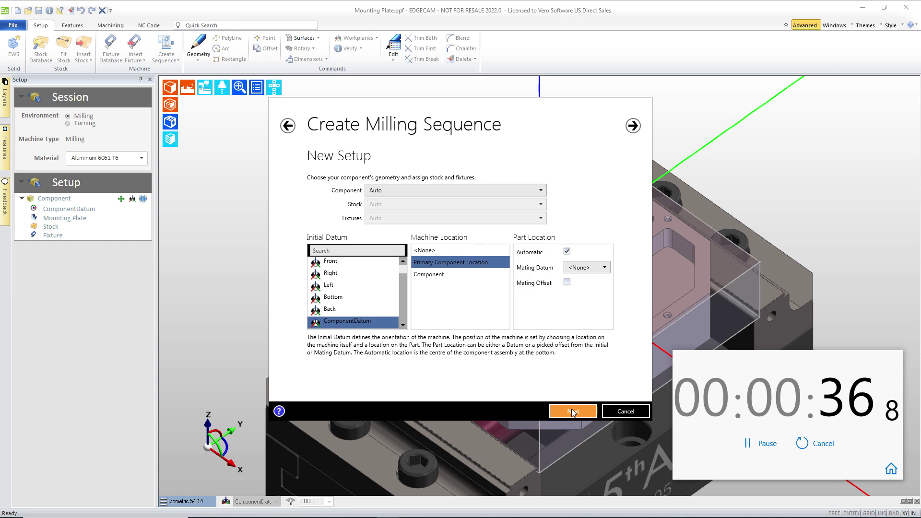
pyautogui.click(573, 412)
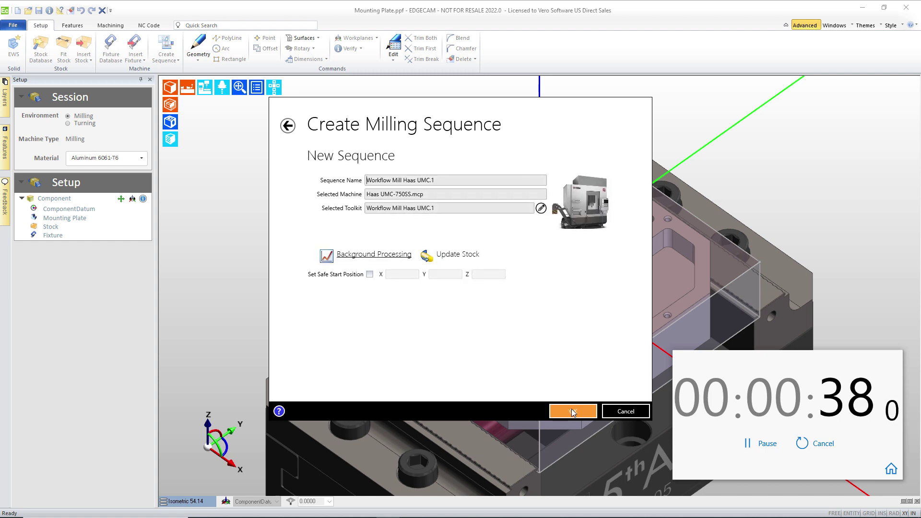
pyautogui.click(573, 412)
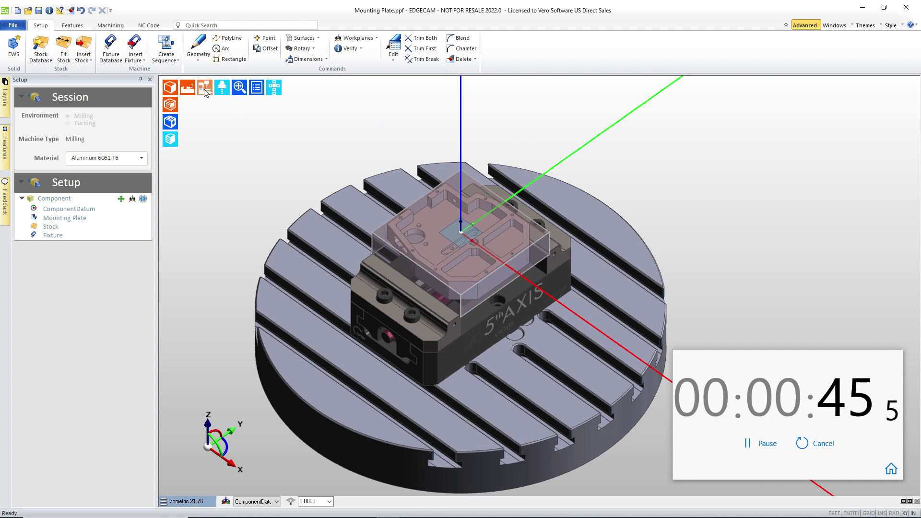
# Turn off the stock shading and run Feature Finder for pockets, bosses, open mill features, flat faces and grouped vertical holes
pyautogui.click(170, 105)
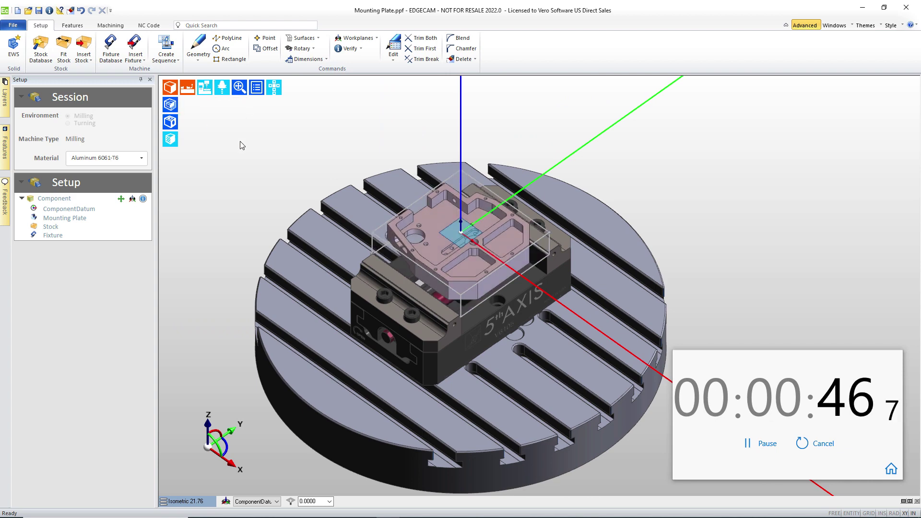
pyautogui.click(68, 26)
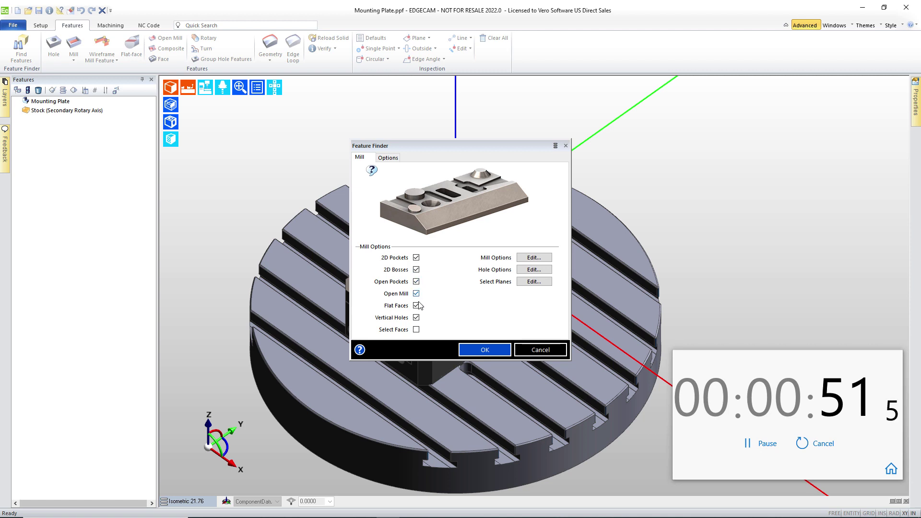
pyautogui.click(533, 270)
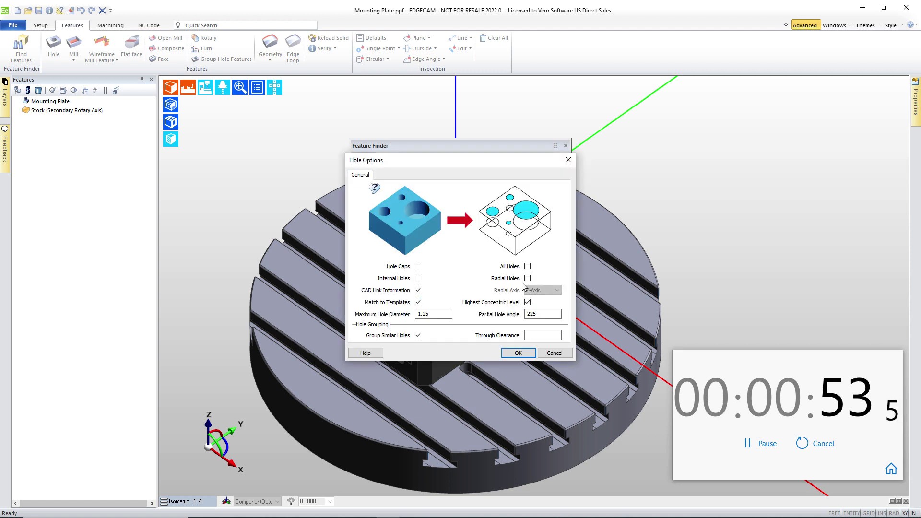
pyautogui.doubleClick(436, 314)
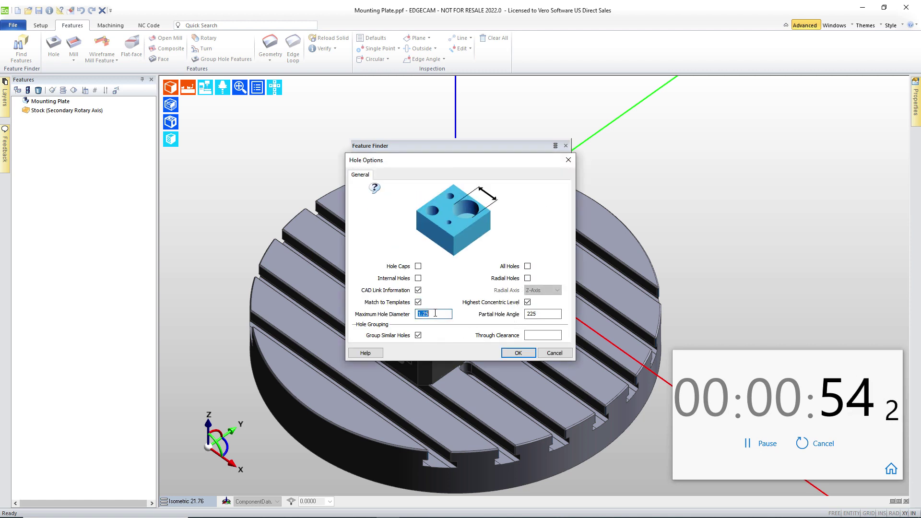
pyautogui.click(520, 353)
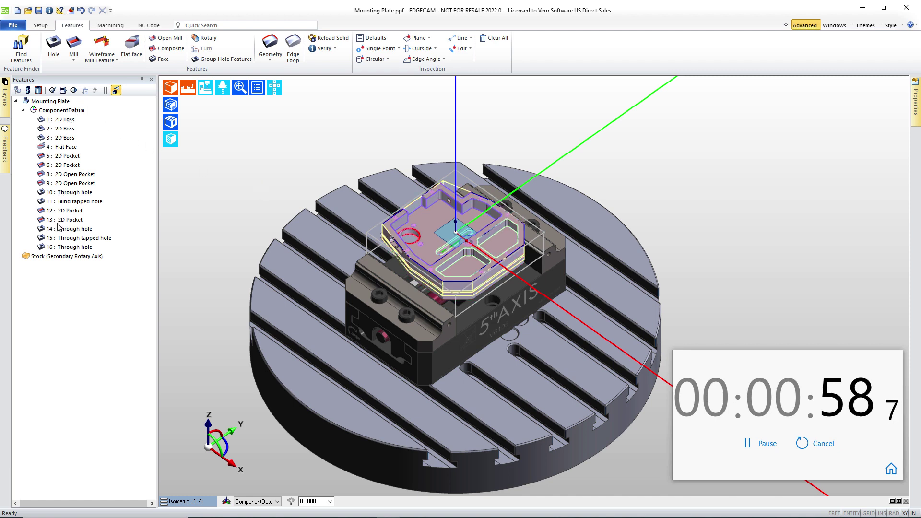
# Show the machining sequence, stop the stopwatch, return to the setup environment and close the stopwatch
pyautogui.click(112, 26)
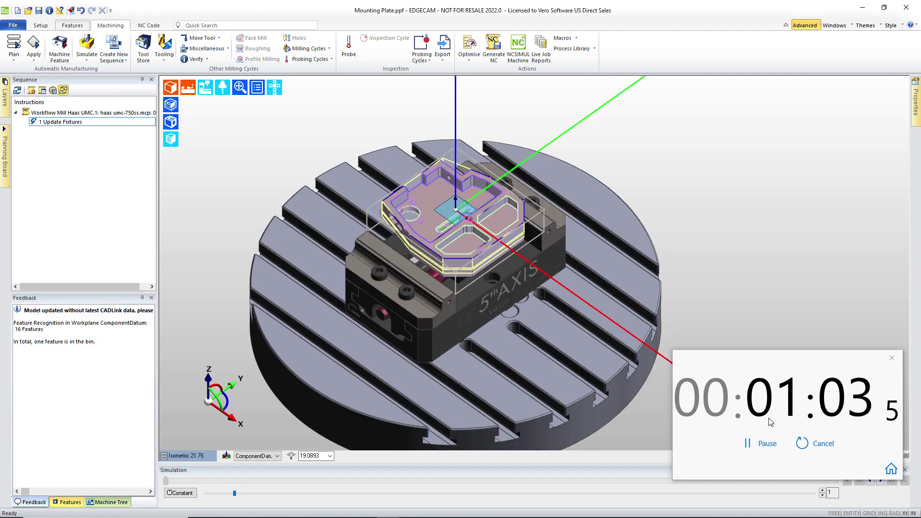
pyautogui.press('space')
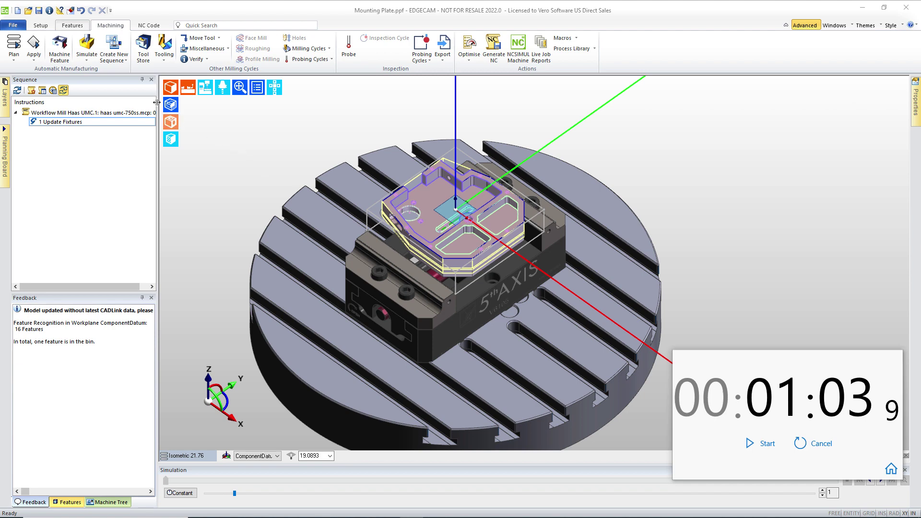
pyautogui.click(41, 25)
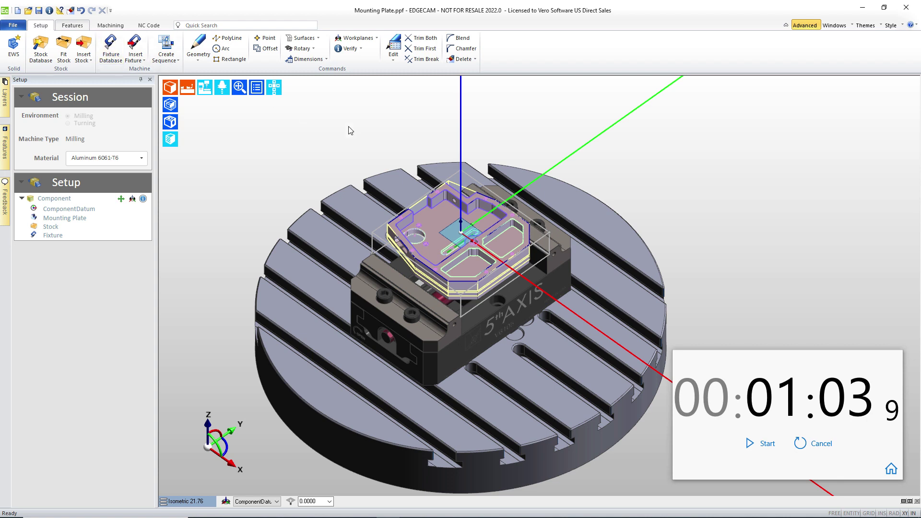
pyautogui.click(897, 361)
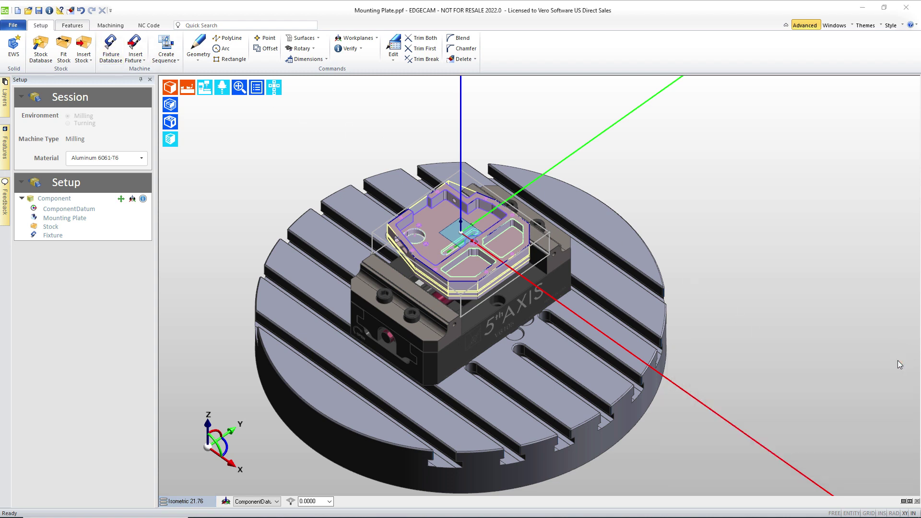
# Open 1 - IPG0001-rev1.VDF from the Auto-Alignment folder without saving the changes to Mounting Plate.ppf
pyautogui.click(30, 11)
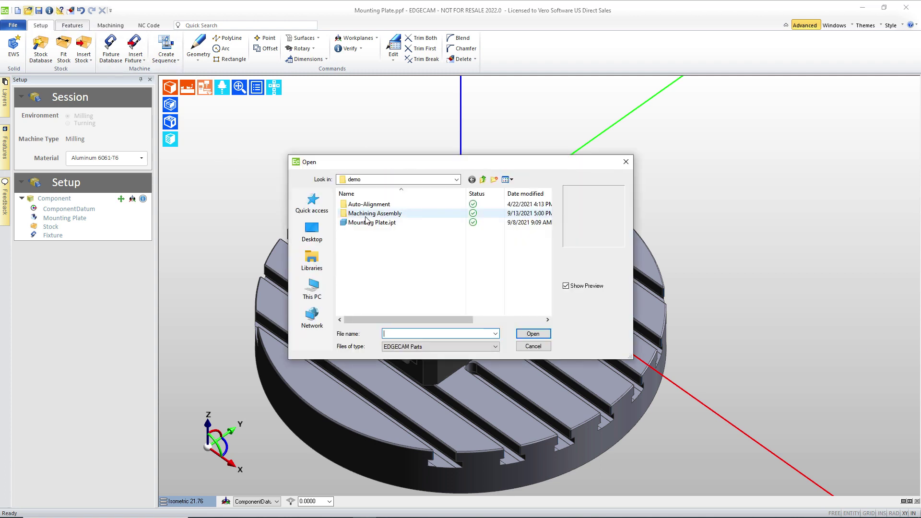
pyautogui.doubleClick(369, 204)
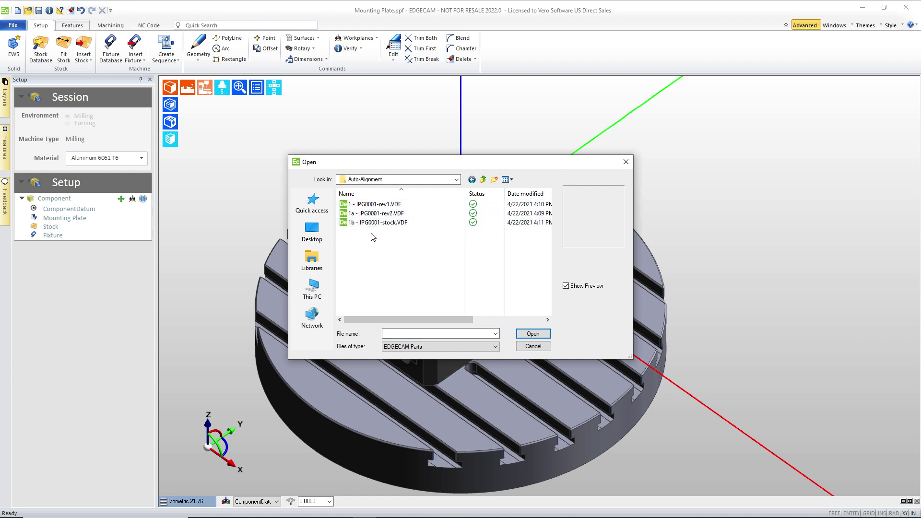
pyautogui.click(372, 205)
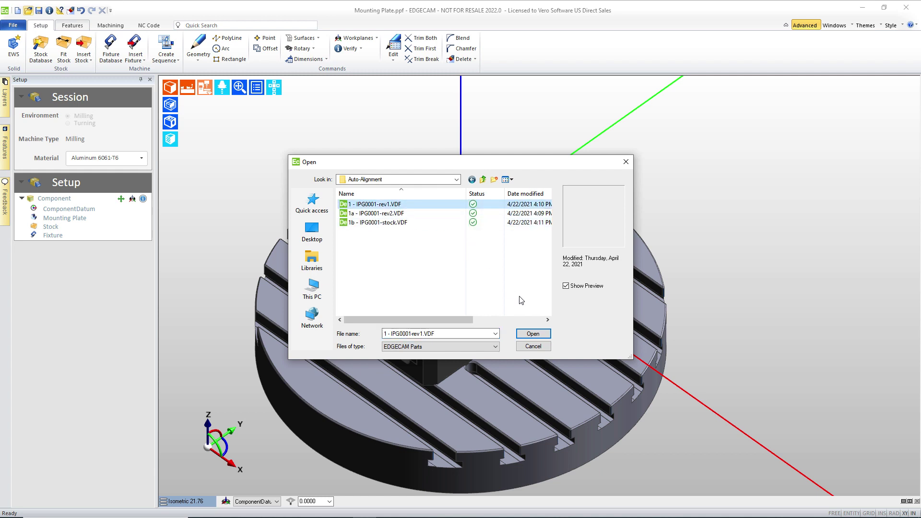
pyautogui.click(542, 334)
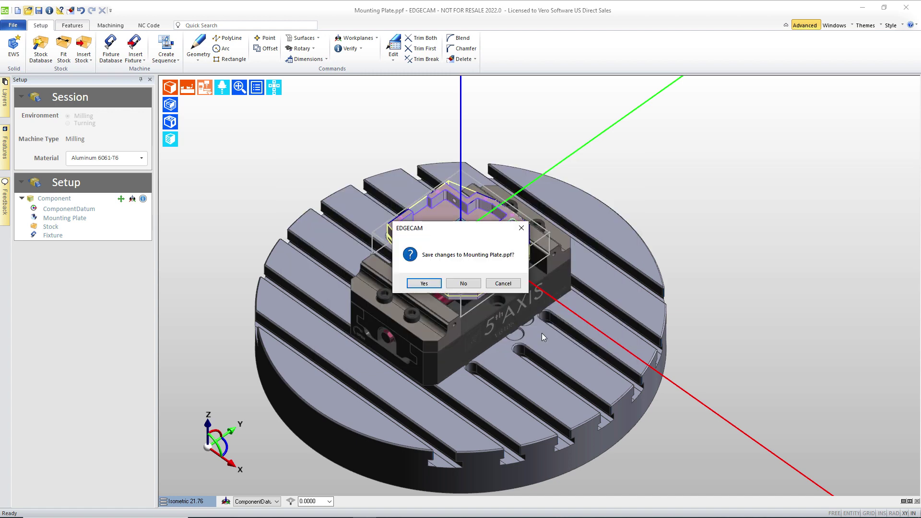
pyautogui.click(463, 283)
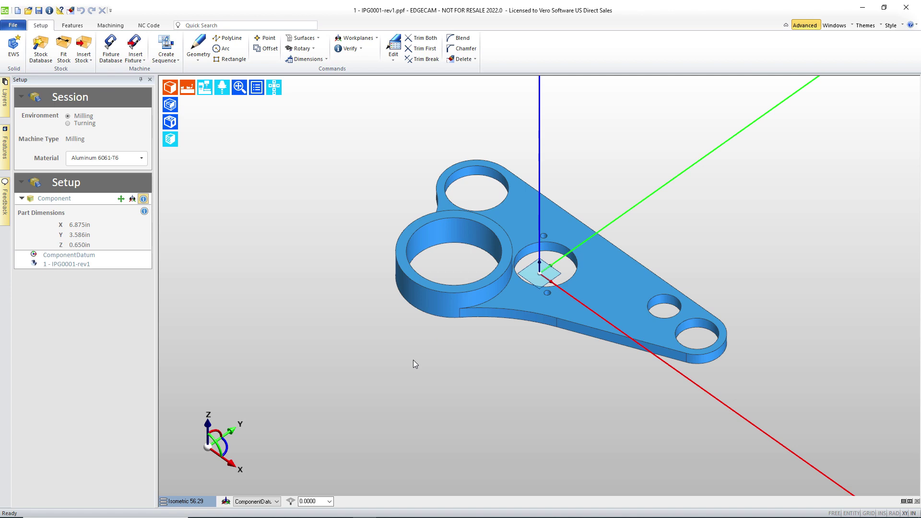
# Rotate the part in the top view by 180° in two 90° increments and check its new orientation
pyautogui.moveTo(276, 90)
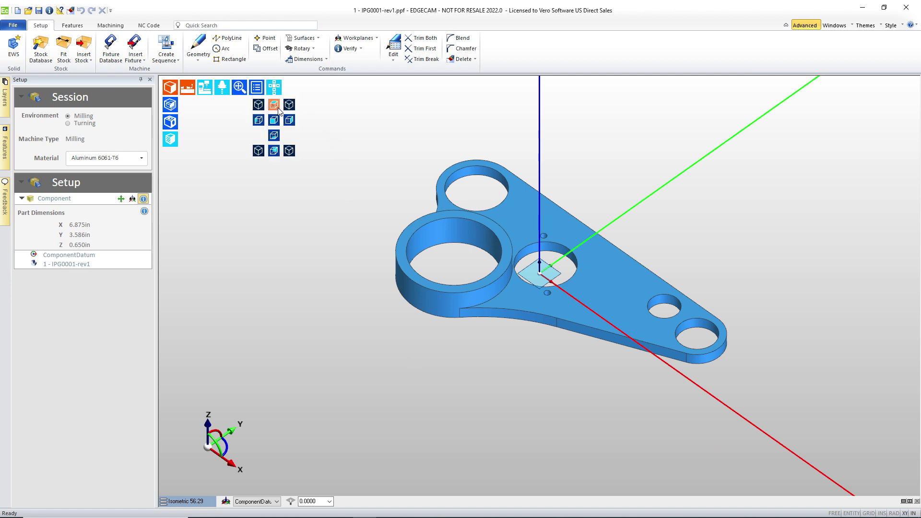
pyautogui.click(278, 112)
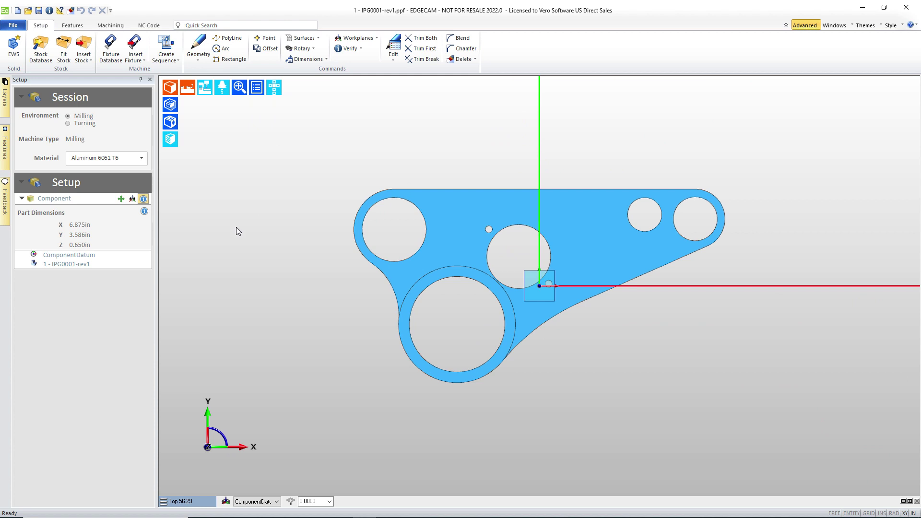
pyautogui.click(121, 199)
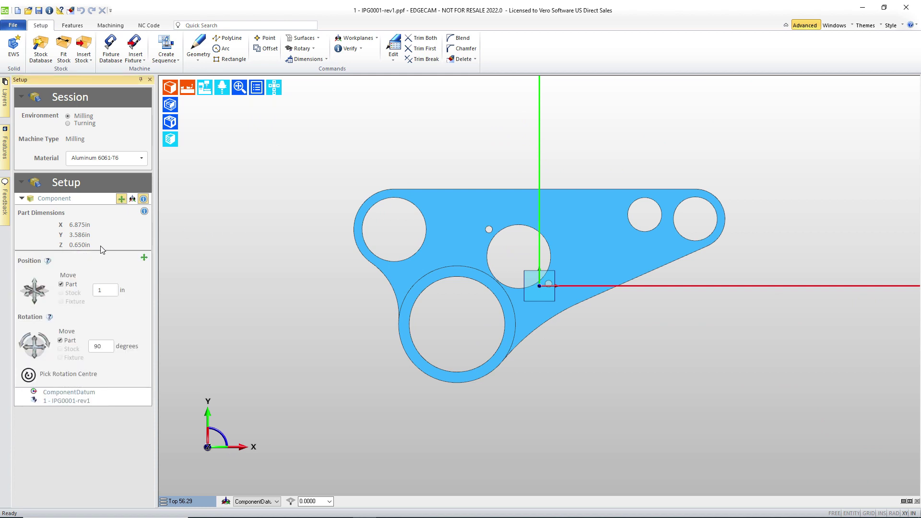
pyautogui.click(48, 343)
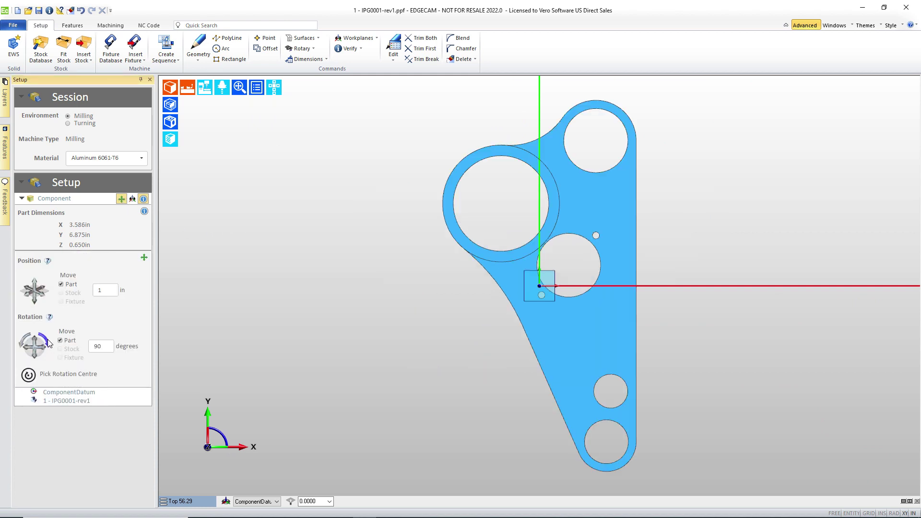
pyautogui.click(48, 343)
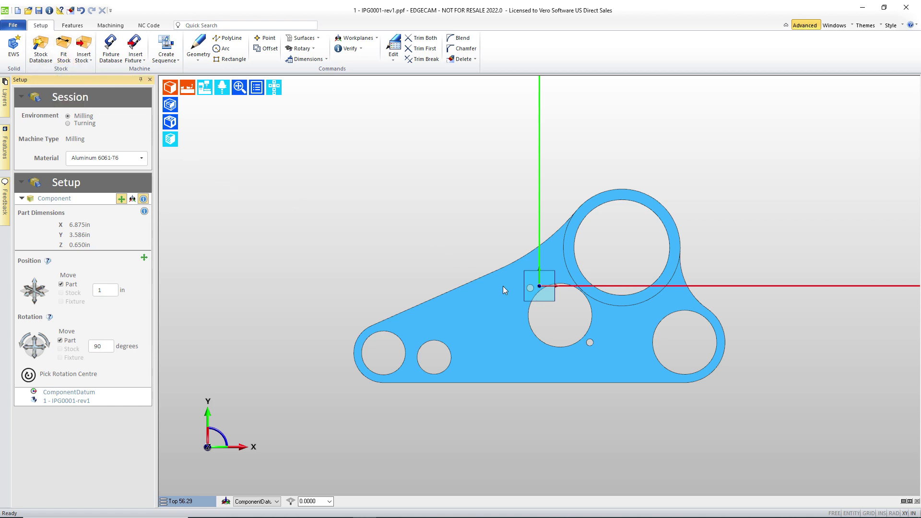
pyautogui.moveTo(503, 286); pyautogui.dragTo(477, 200, button='middle')
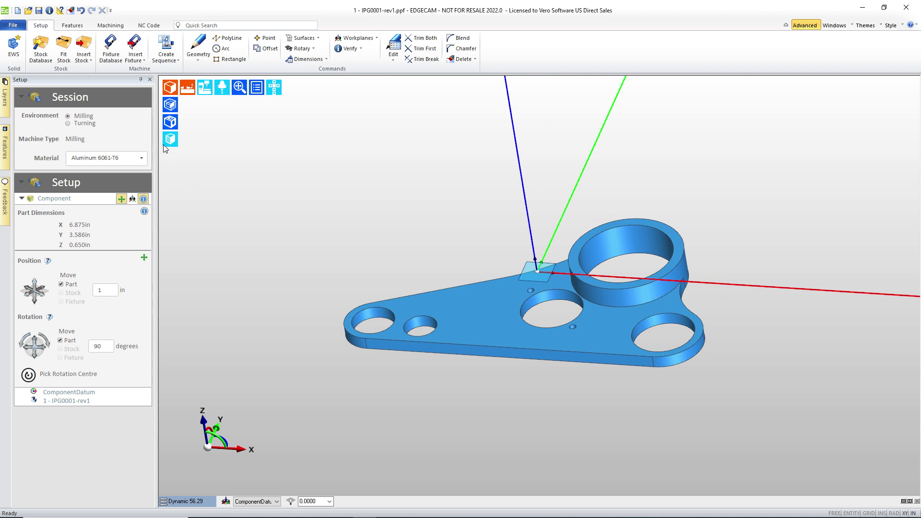
# Turn off Select Environment, Align for Turning and Align for Milling in the alignment options of the Solids preferences
pyautogui.click(14, 27)
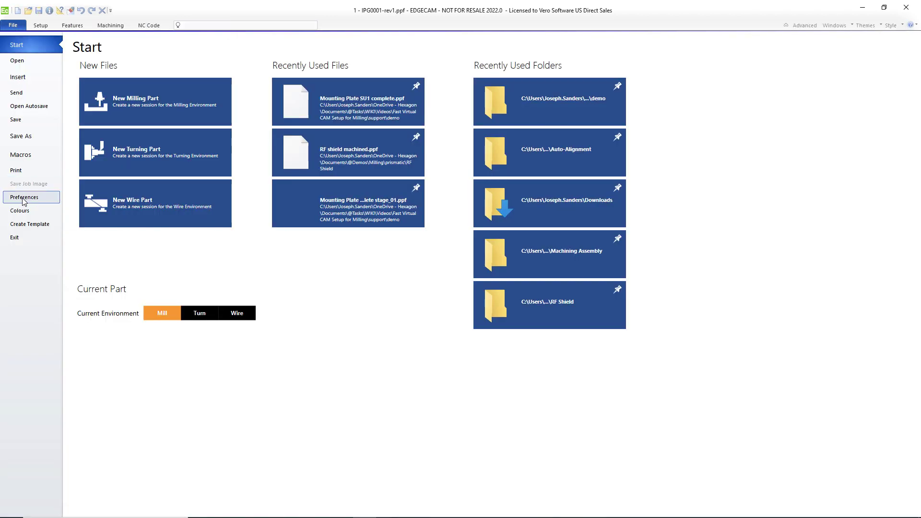
pyautogui.click(24, 197)
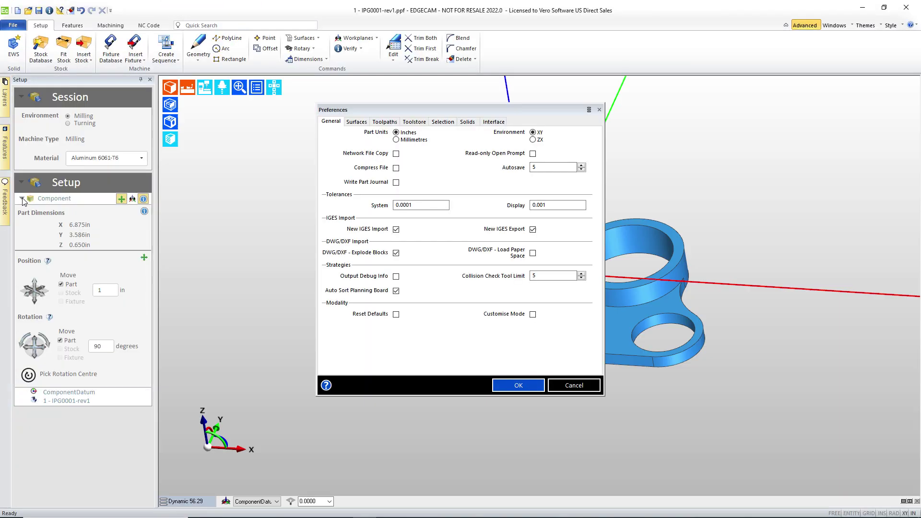
pyautogui.click(467, 122)
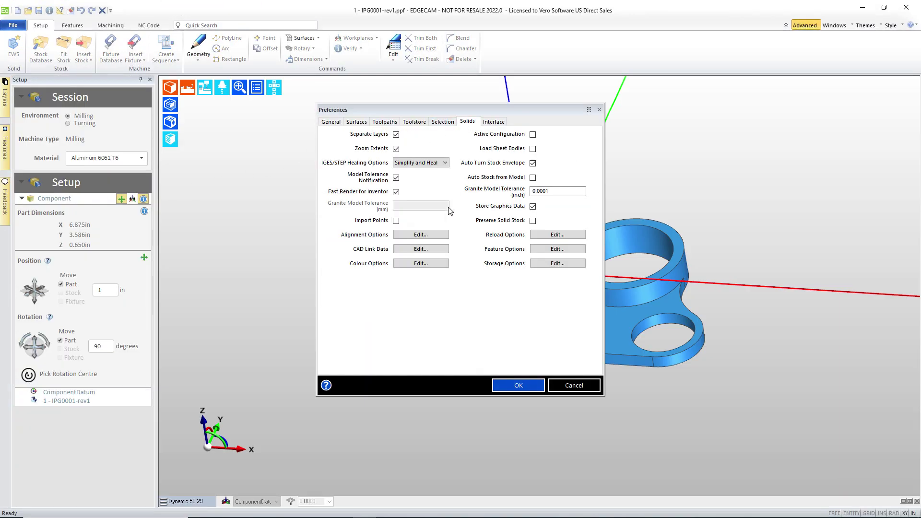
pyautogui.click(410, 235)
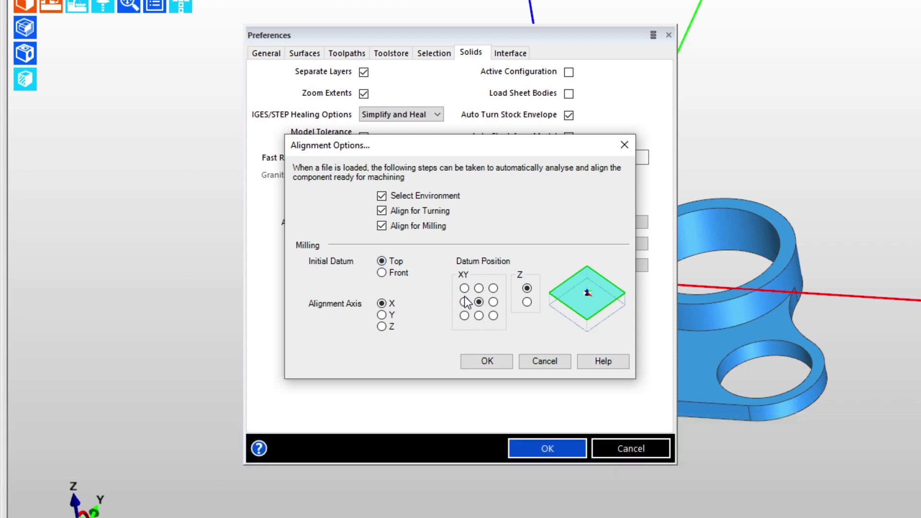
pyautogui.click(382, 196)
pyautogui.click(381, 211)
pyautogui.click(382, 225)
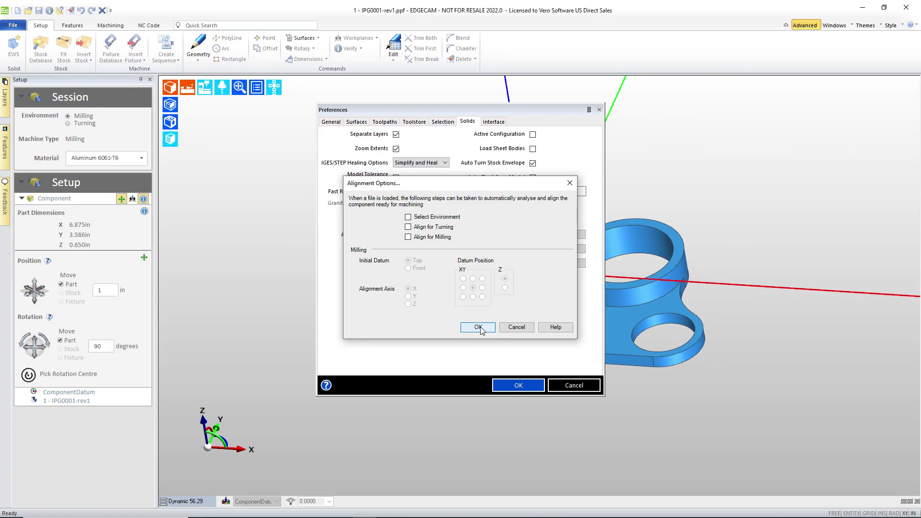
pyautogui.click(480, 328)
pyautogui.click(514, 386)
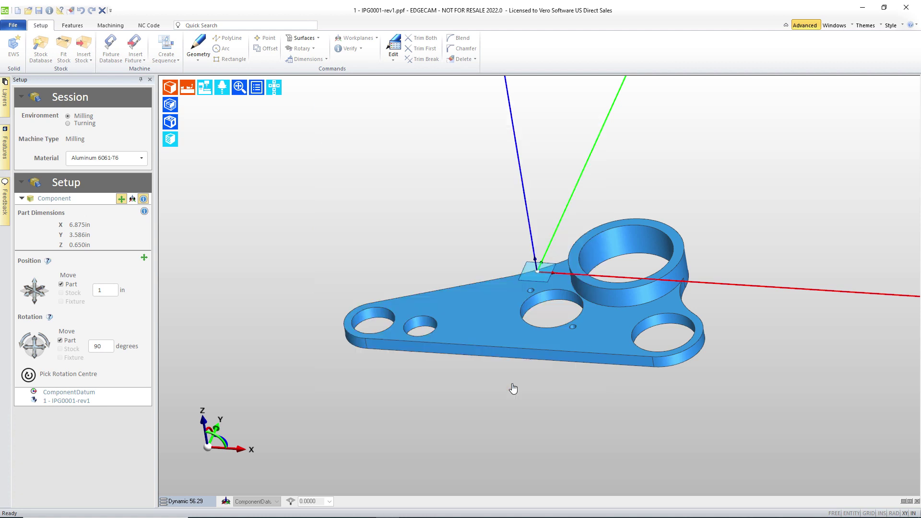
# Start a new session without saving the current part and reopen 1 - IPG0001-rev1.VDF
pyautogui.hotkey('ctrl', 'n')
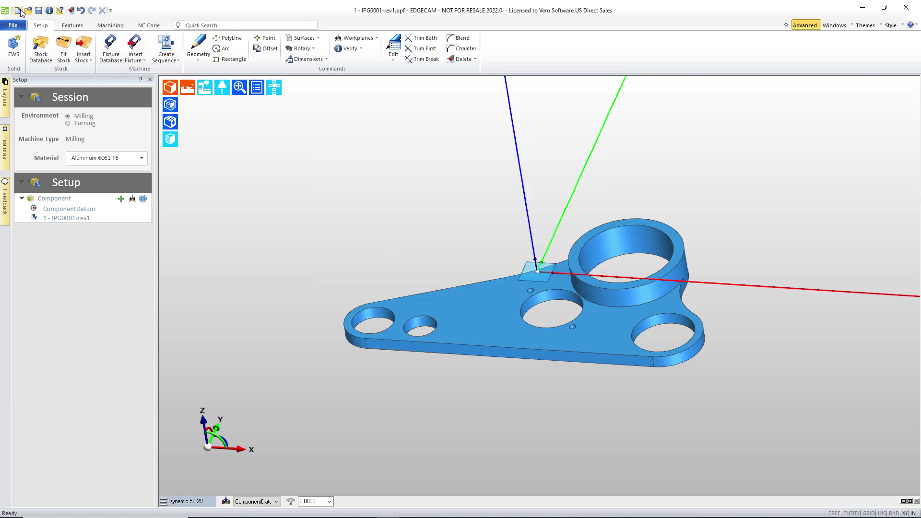
pyautogui.click(464, 283)
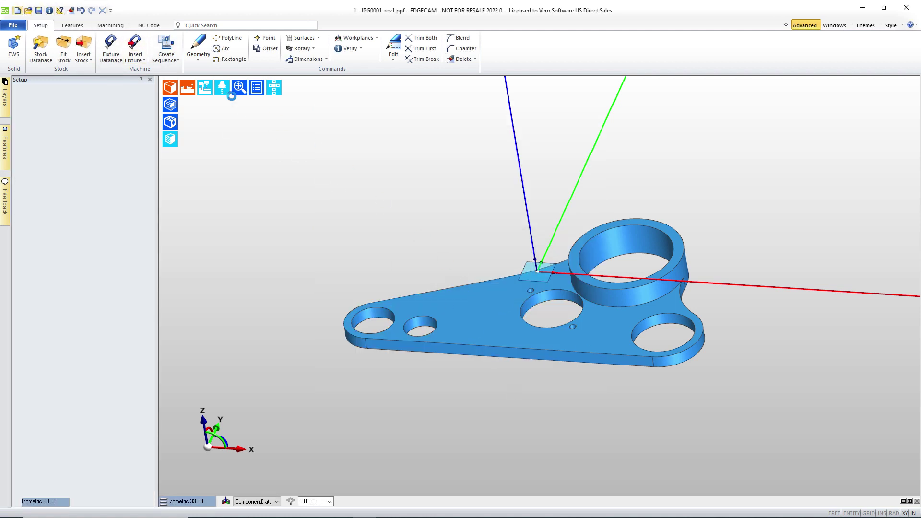
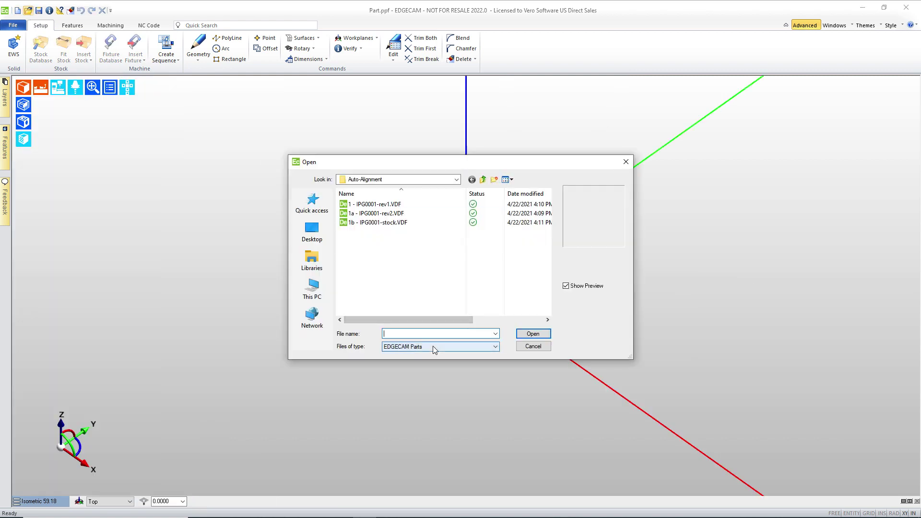
pyautogui.click(374, 204)
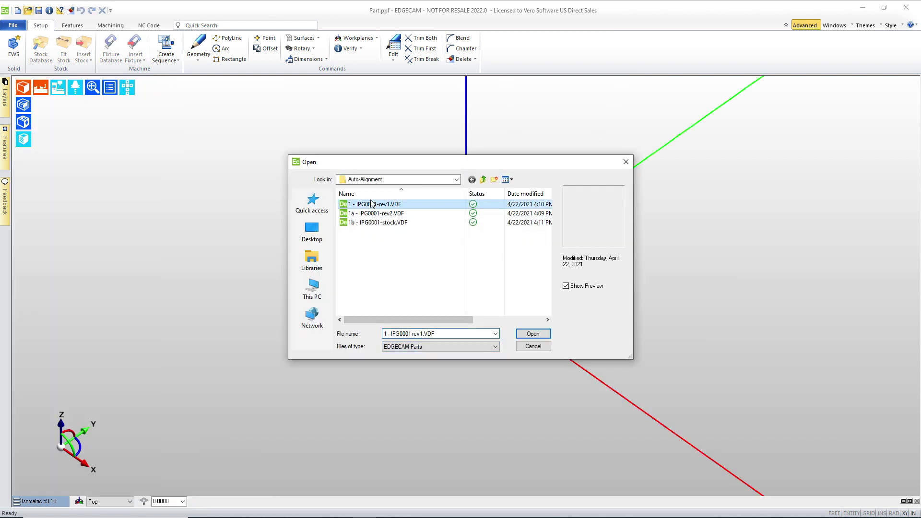
pyautogui.click(533, 333)
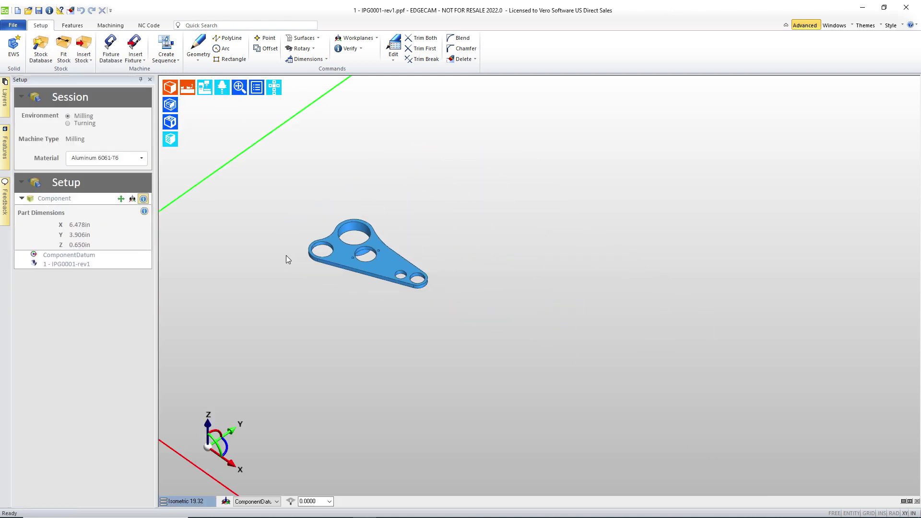
# Start Align Component and use the part's large flat face to define the XY plane
pyautogui.moveTo(289, 258); pyautogui.dragTo(473, 264, button='middle')
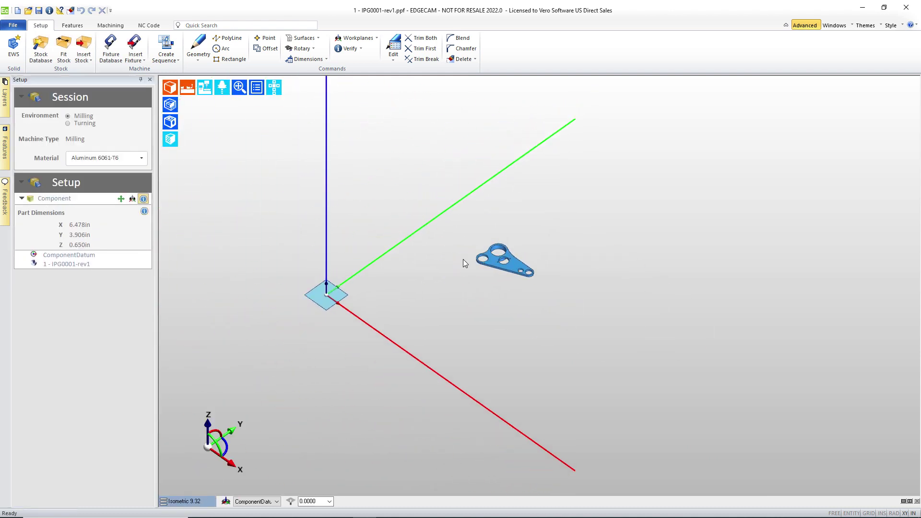
pyautogui.moveTo(441, 333); pyautogui.dragTo(453, 252, button='middle')
pyautogui.scroll(-5, 467, 333)
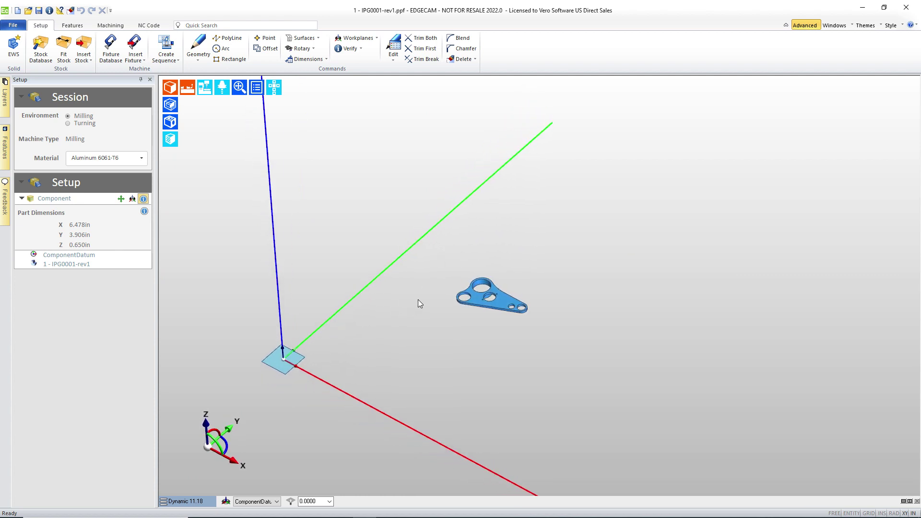
pyautogui.click(396, 56)
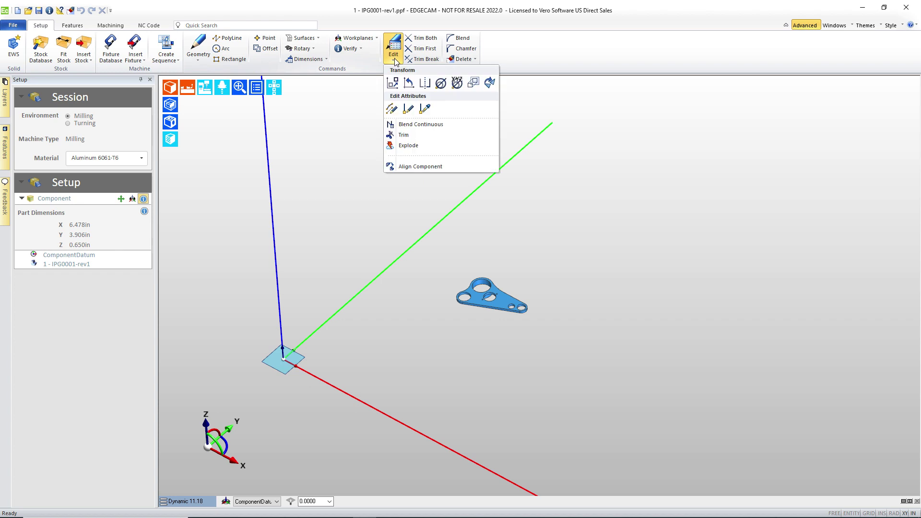
pyautogui.click(405, 169)
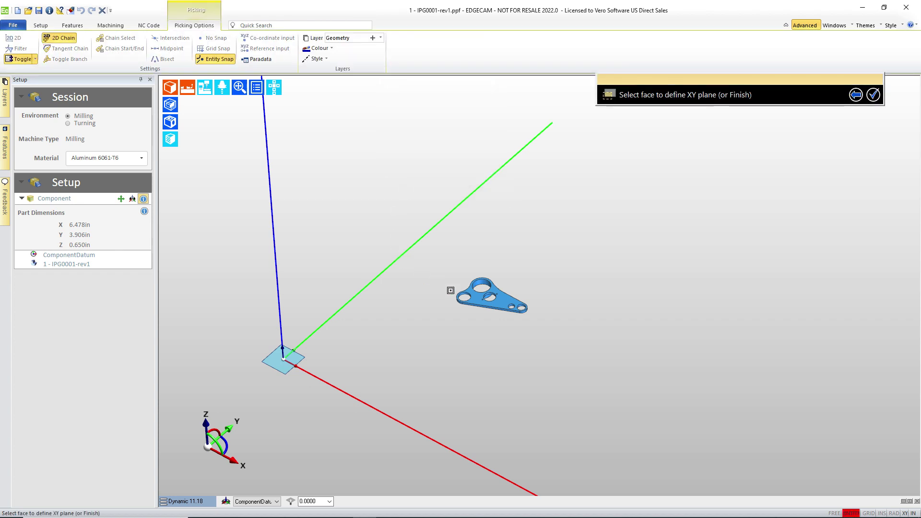
pyautogui.scroll(5, 474, 298)
pyautogui.click(480, 298)
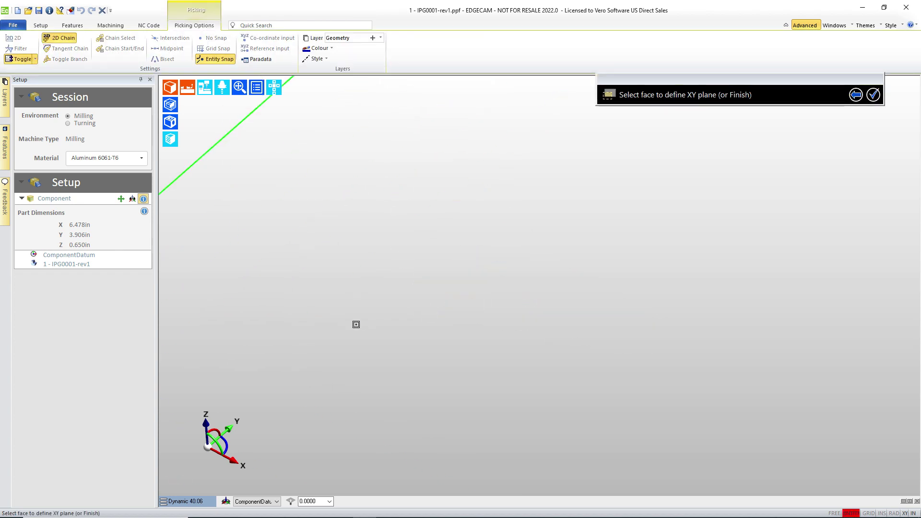
pyautogui.scroll(-5, 346, 345)
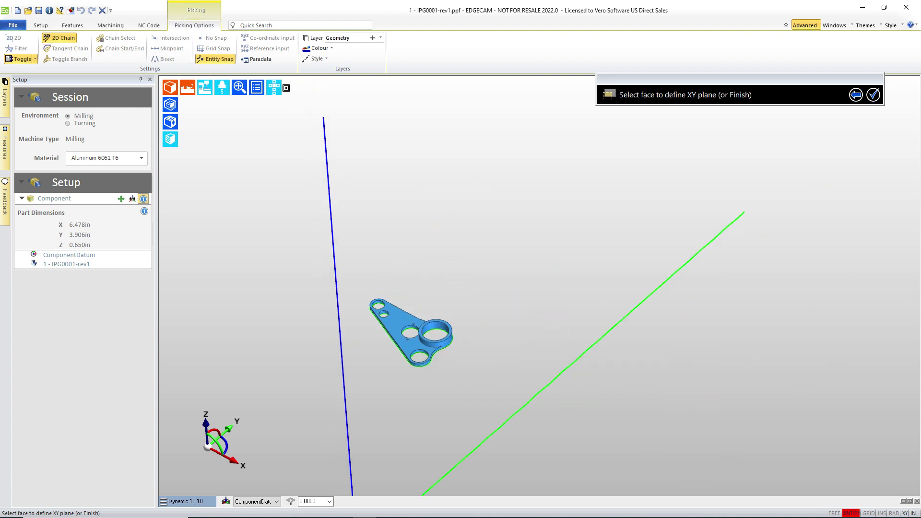
pyautogui.click(274, 87)
pyautogui.click(278, 106)
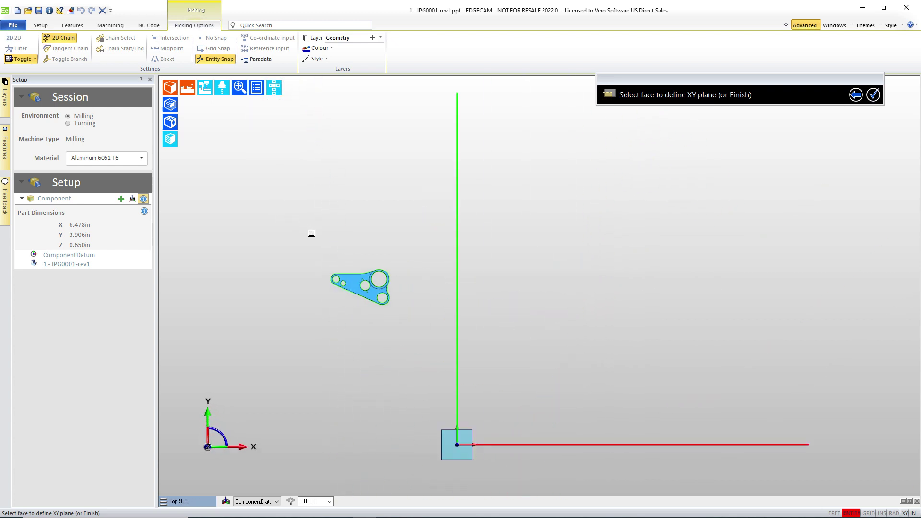
pyautogui.rightClick(251, 279)
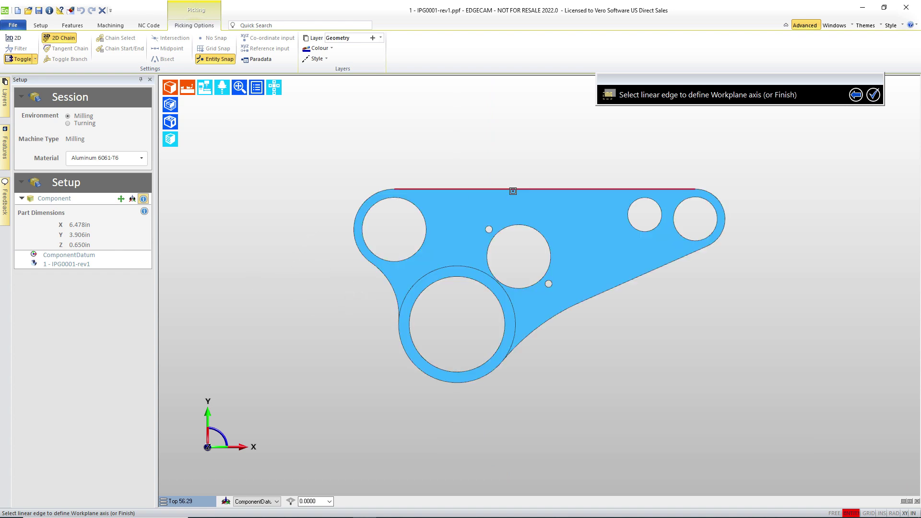
# Define the workplane axis with the part's long straight edge, picking it twice to run it along X, and finish the axis selection
pyautogui.click(513, 188)
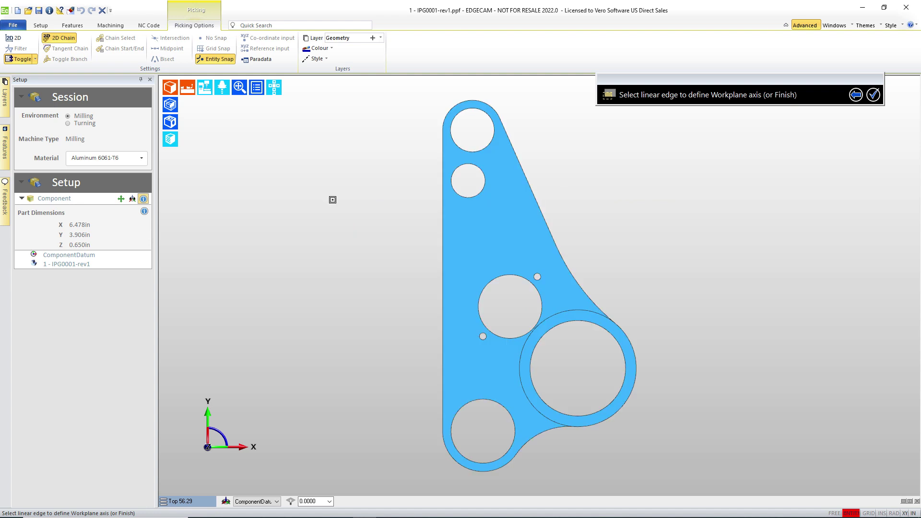
pyautogui.click(441, 241)
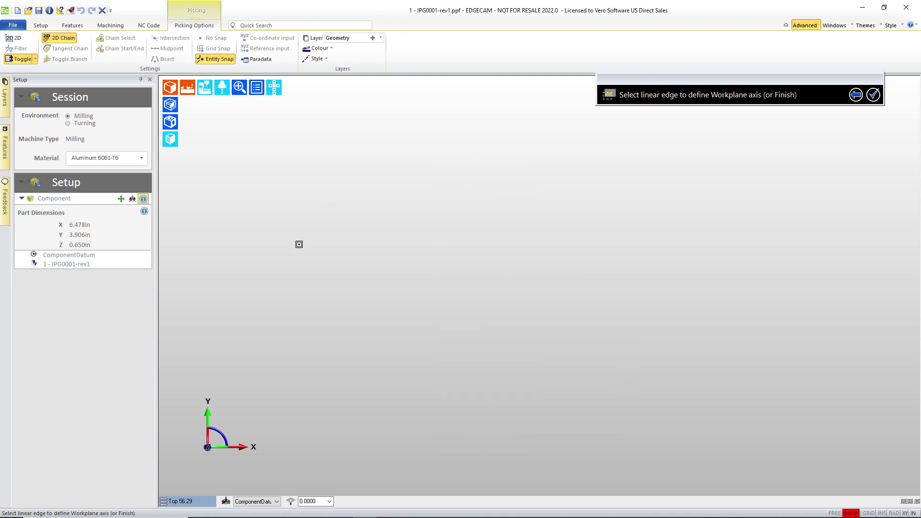
pyautogui.middleClick(339, 233)
# Translate the centre of the large bore's upper rim to the origin
pyautogui.moveTo(444, 247); pyautogui.dragTo(431, 155, button='middle')
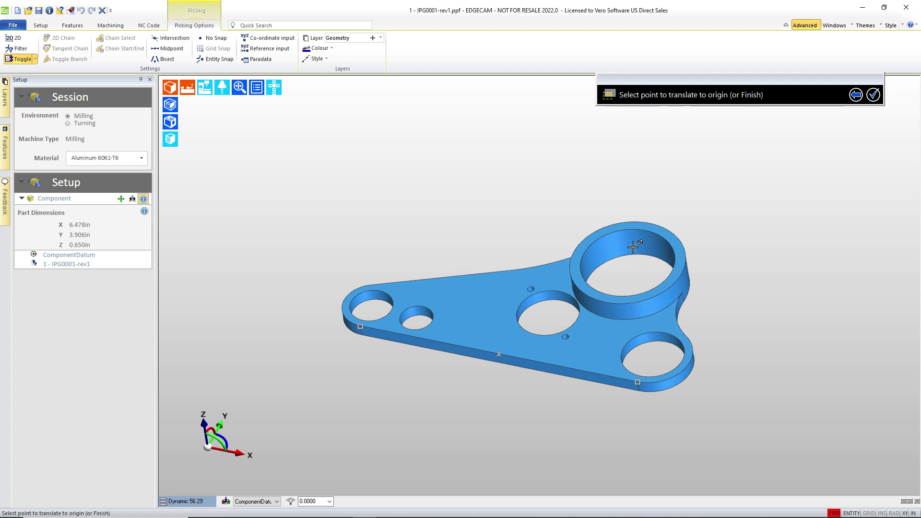
pyautogui.moveTo(608, 236); pyautogui.dragTo(616, 263, button='middle')
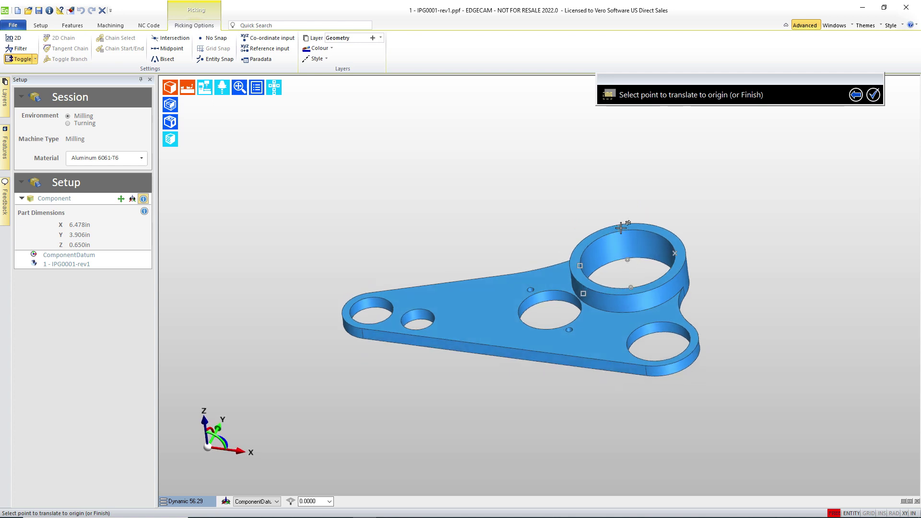
pyautogui.click(629, 261)
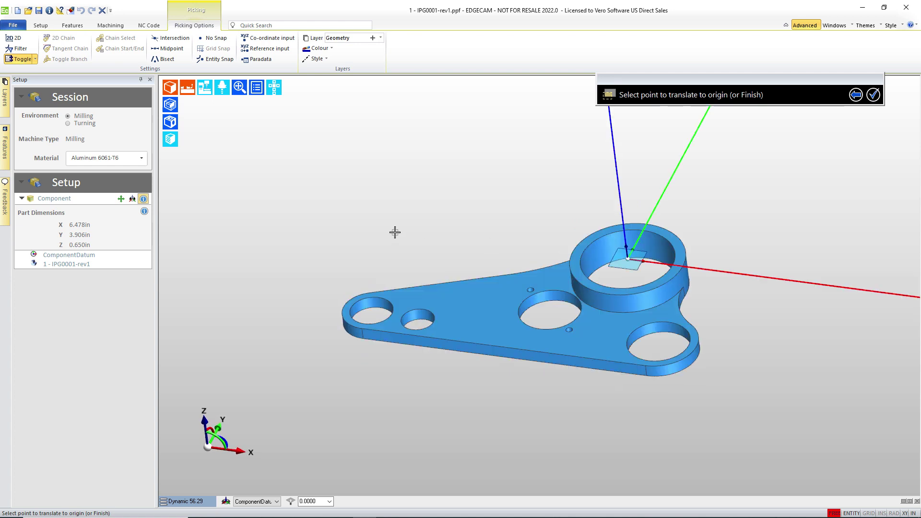
# Finish the component alignment and enable Select Environment, Align for Turning and Align for Milling in the solids preferences' alignment options
pyautogui.rightClick(339, 207)
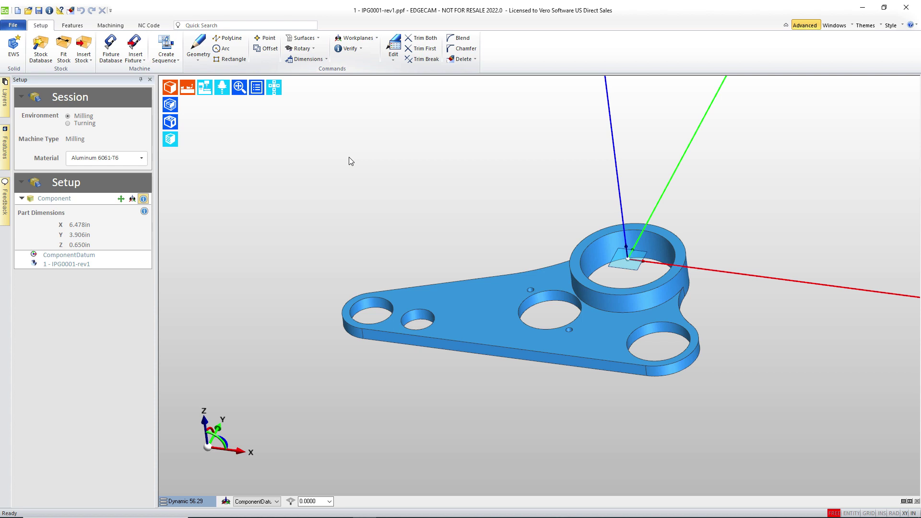
pyautogui.click(13, 26)
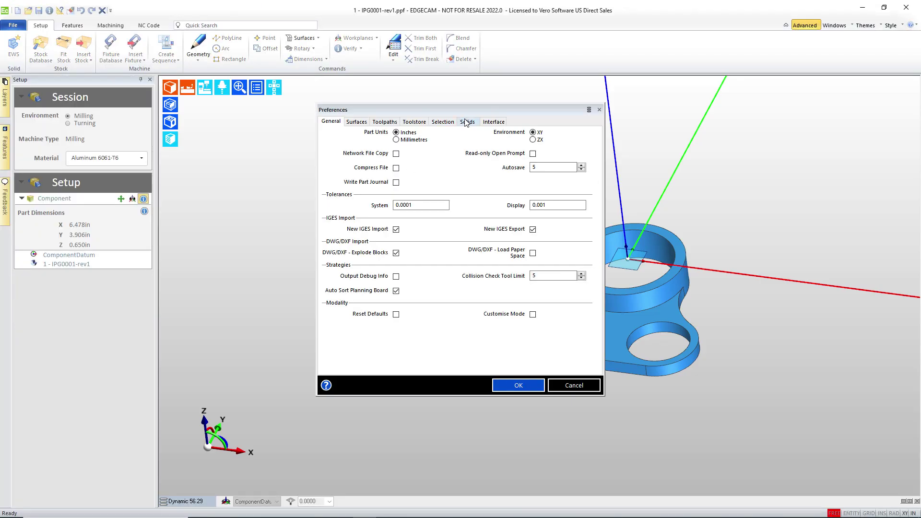
pyautogui.click(468, 122)
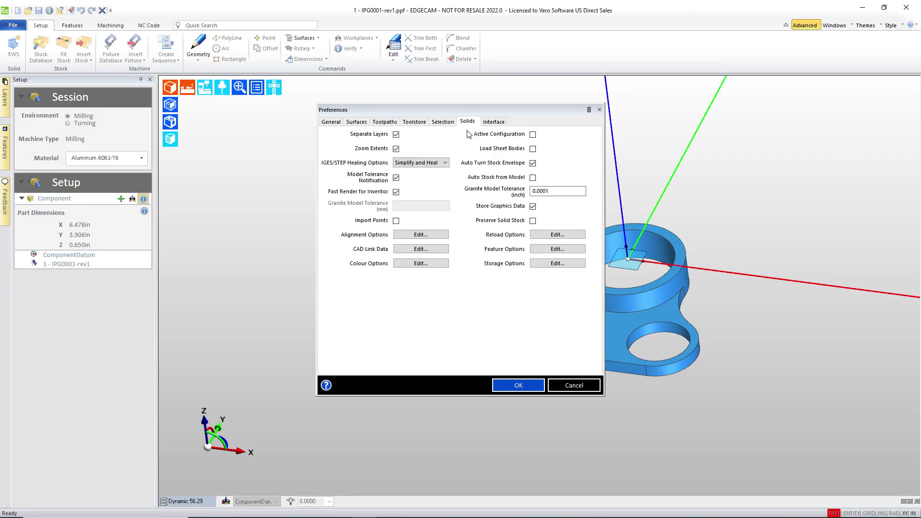
pyautogui.click(421, 234)
pyautogui.click(409, 217)
pyautogui.click(408, 227)
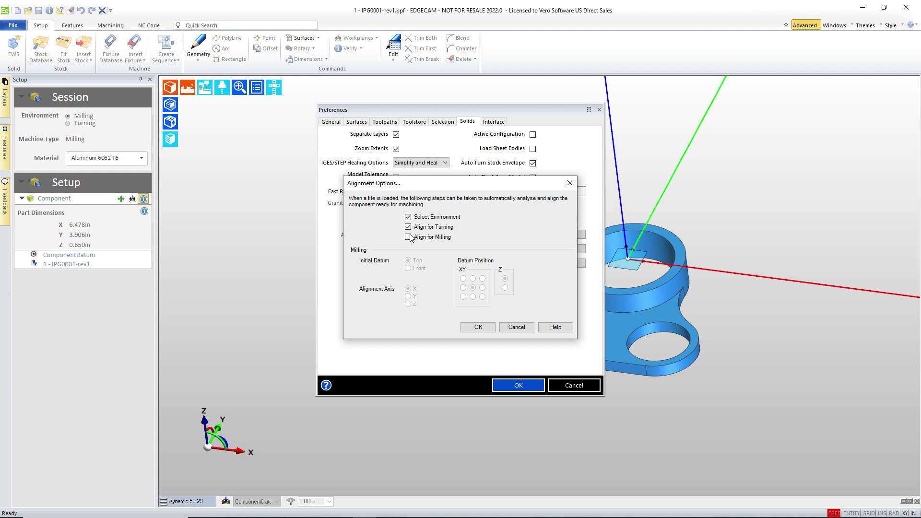
pyautogui.click(408, 237)
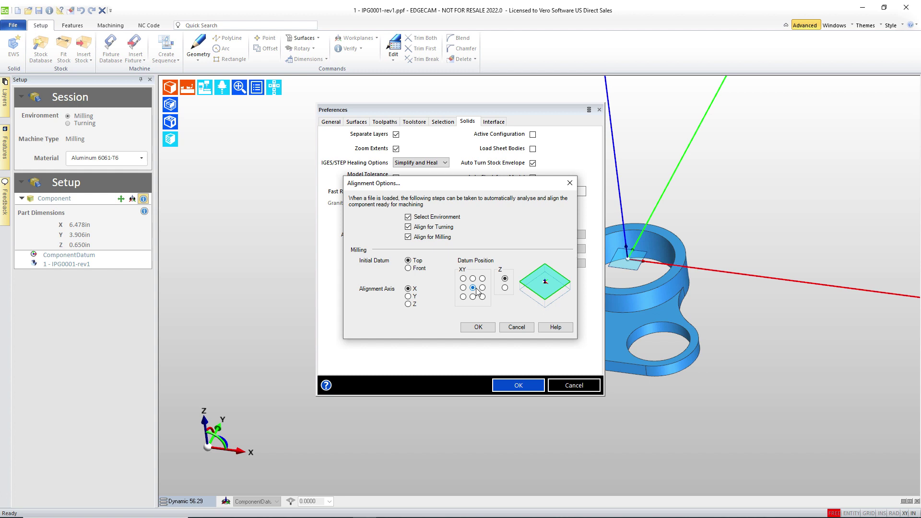
pyautogui.click(479, 327)
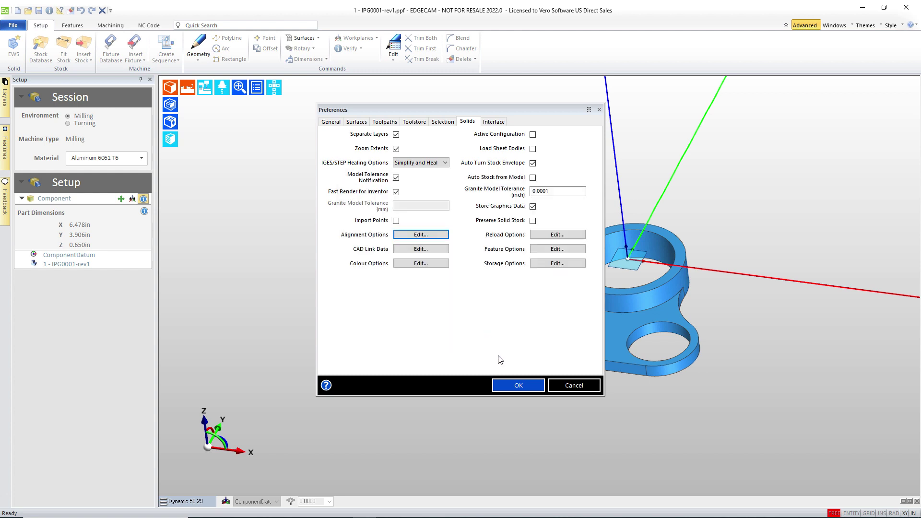
pyautogui.click(510, 389)
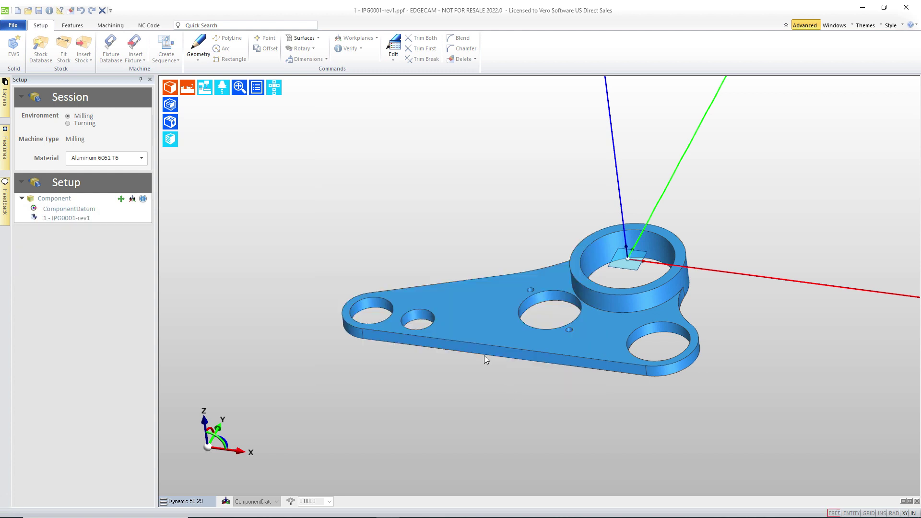
# Discard the current part for a new session and open 1 - IPG0001-rev1.VDF again from the Auto-Alignment folder
pyautogui.click(18, 11)
pyautogui.click(470, 284)
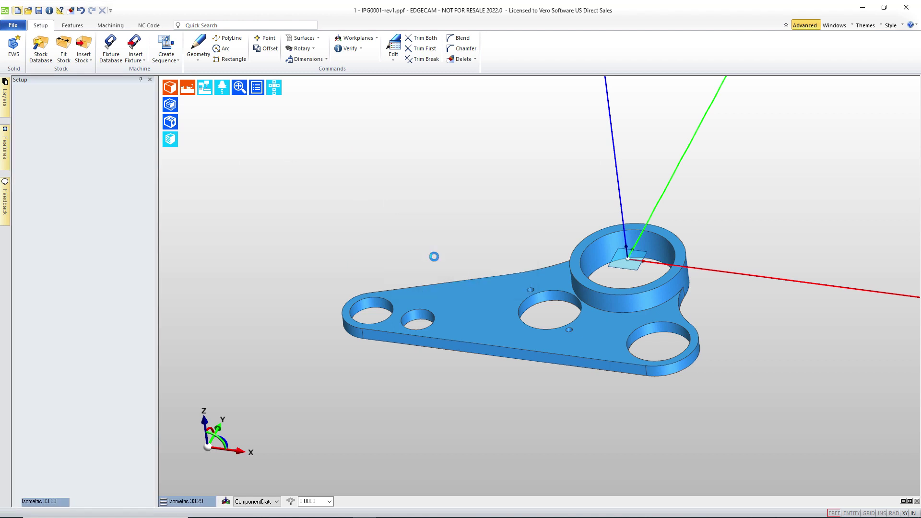
pyautogui.click(27, 10)
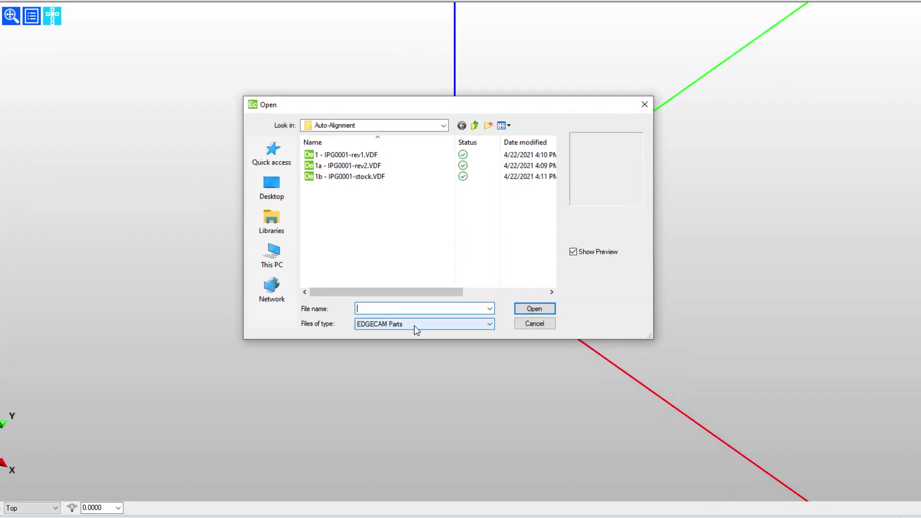
pyautogui.click(415, 326)
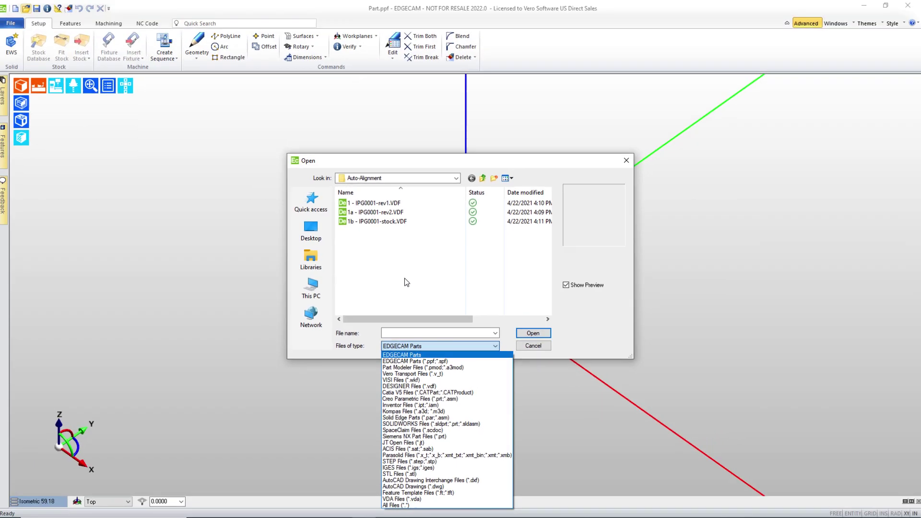
pyautogui.click(347, 190)
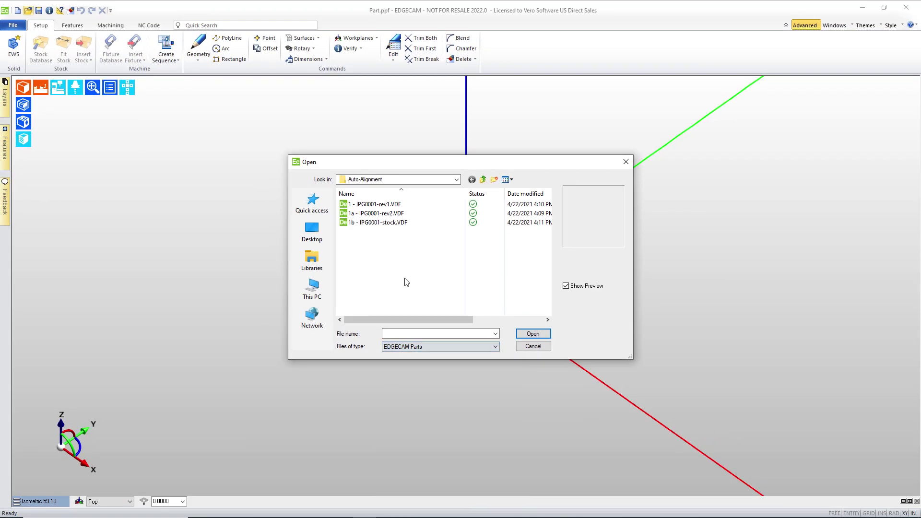
pyautogui.click(369, 205)
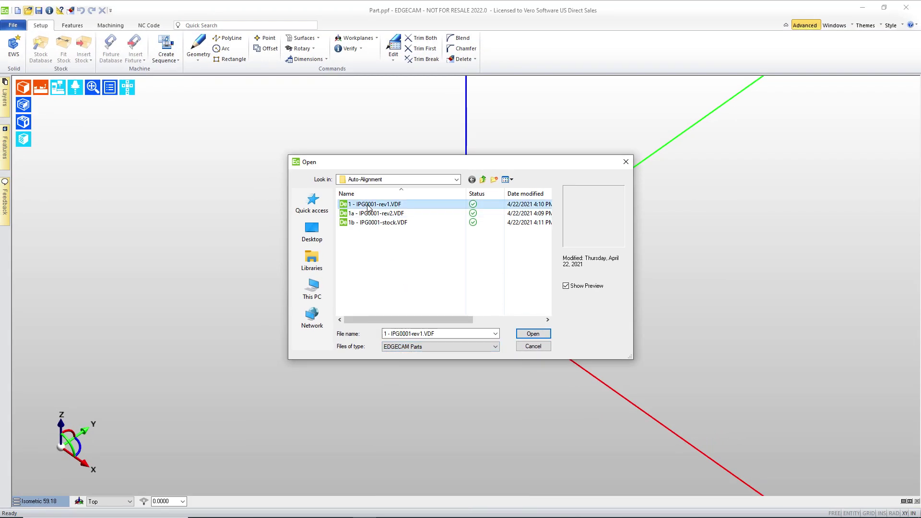
pyautogui.click(532, 334)
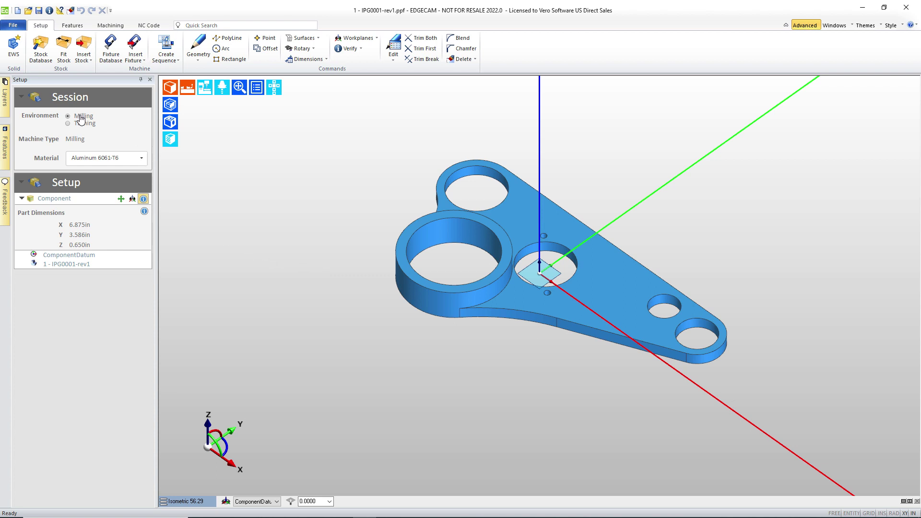
# Look through the session's list of available materials, keeping Aluminum 6061-T6 selected
pyautogui.click(107, 160)
pyautogui.moveTo(143, 197); pyautogui.dragTo(144, 235)
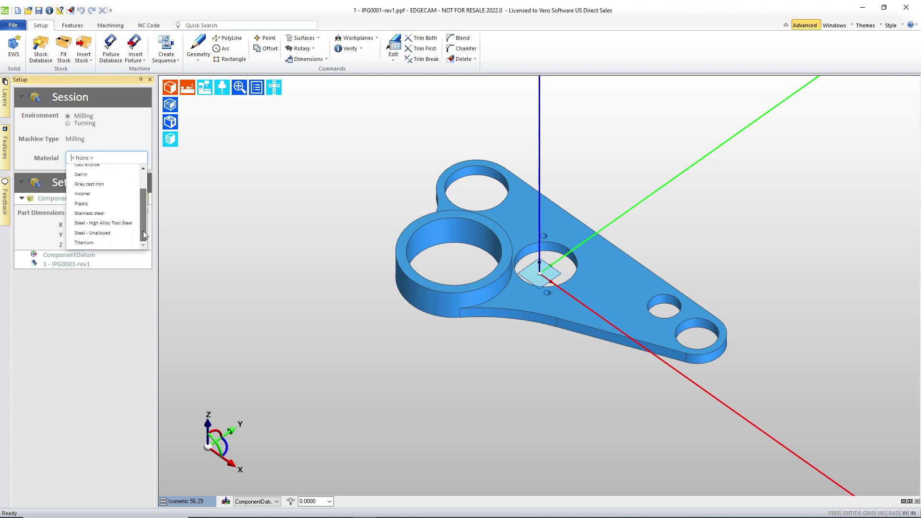
pyautogui.click(101, 350)
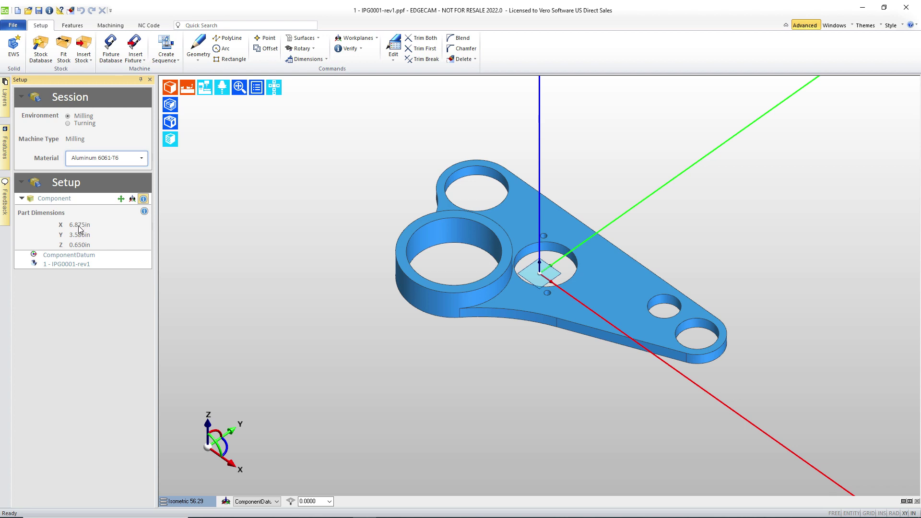
# Try the component datum at several XY edge and corner positions and the centre, and pick it at the centre of the wide end's outer hole
pyautogui.click(132, 199)
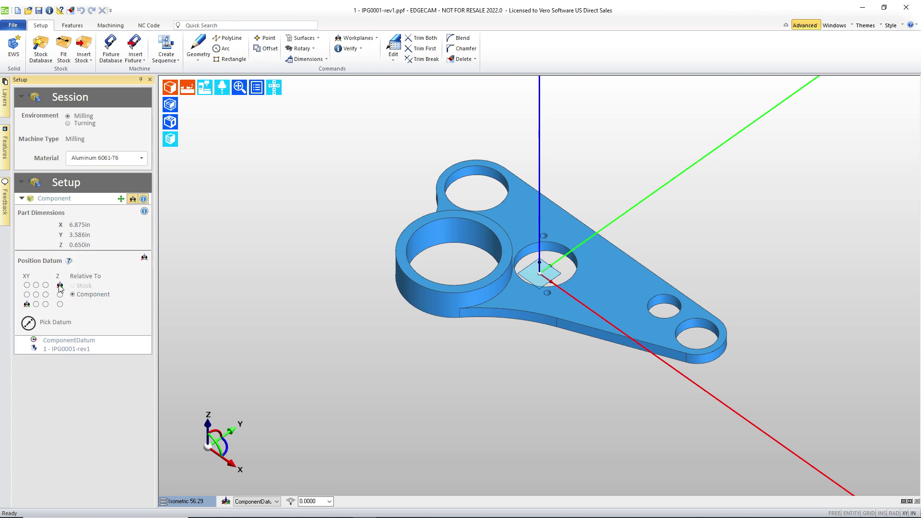
pyautogui.click(26, 295)
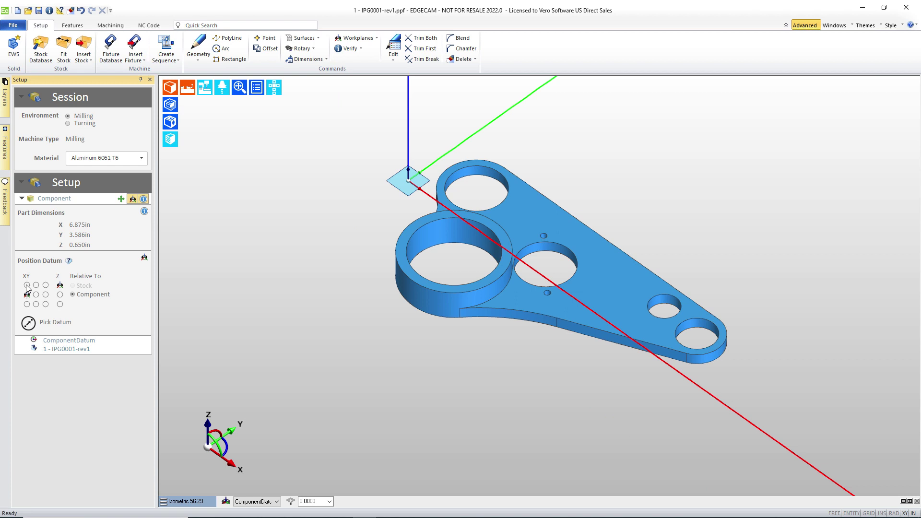
pyautogui.click(27, 285)
pyautogui.click(36, 285)
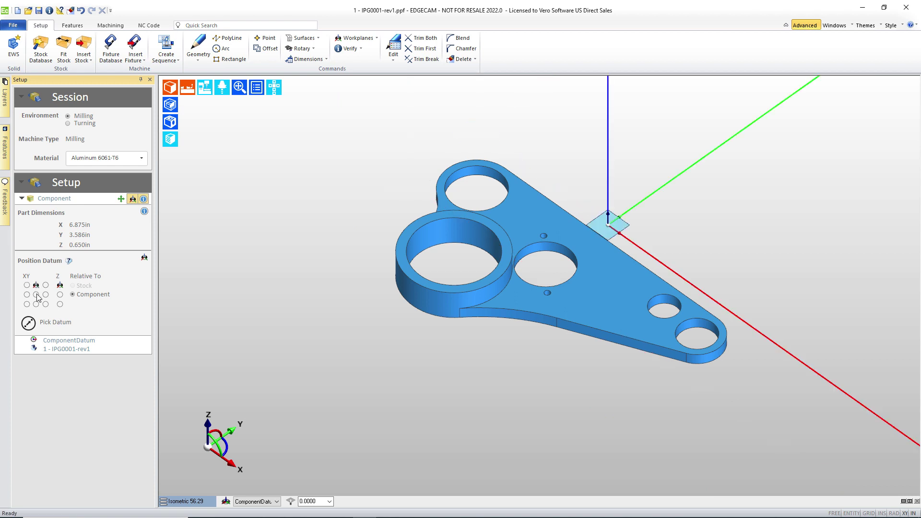
pyautogui.click(36, 295)
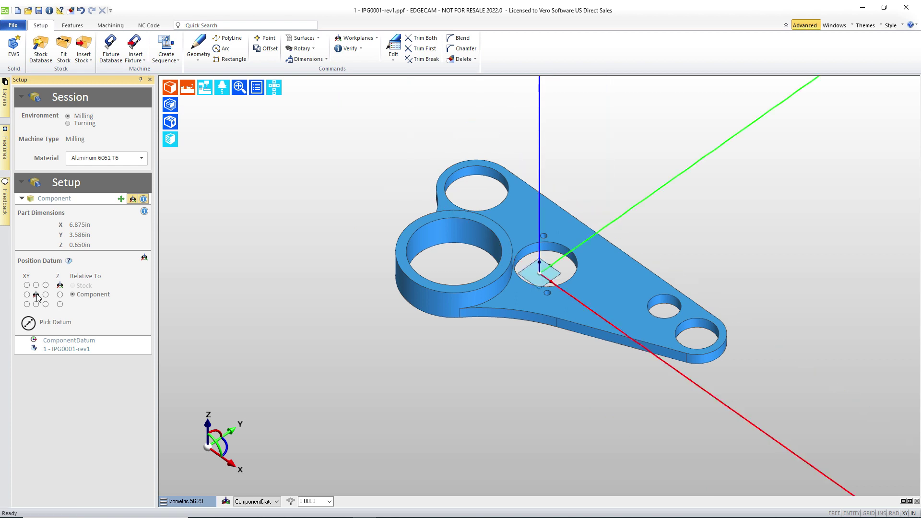
pyautogui.click(28, 324)
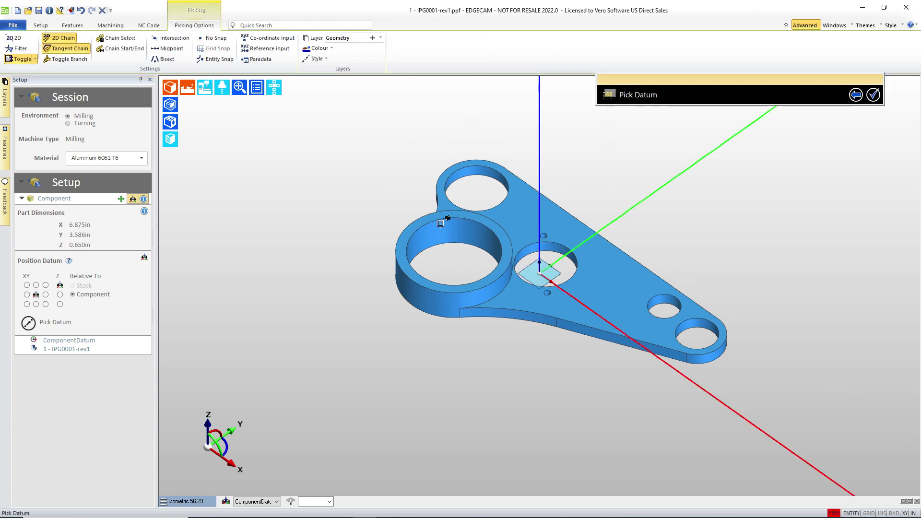
pyautogui.click(477, 188)
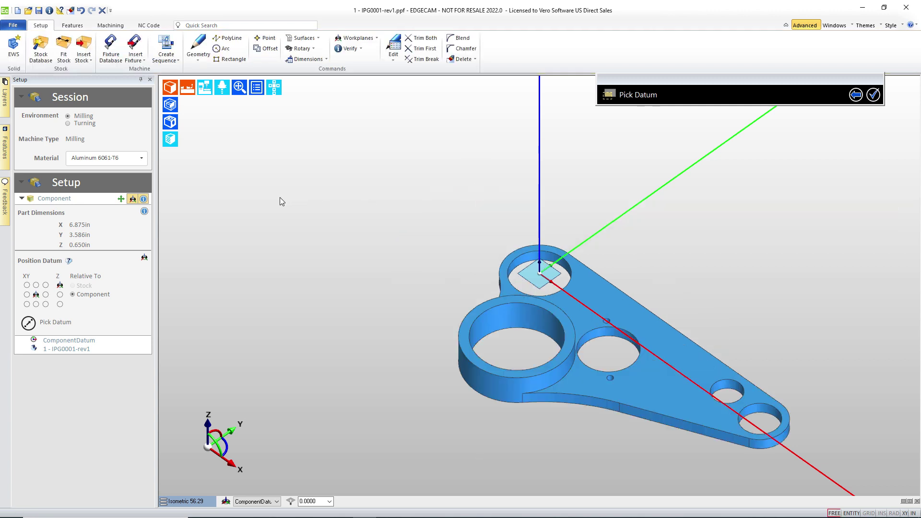
# Try moving the part in 1 in steps, back and forth along the X, Y and Z axes
pyautogui.click(120, 198)
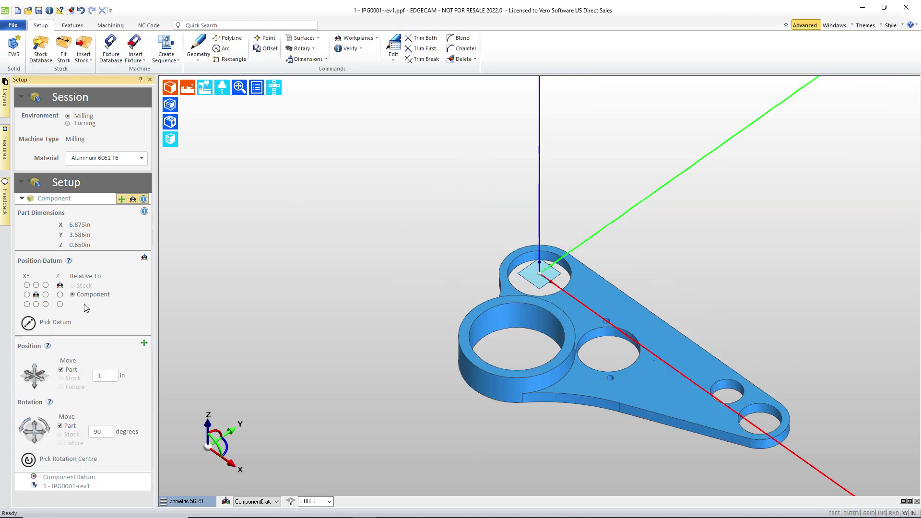
pyautogui.doubleClick(107, 377)
pyautogui.click(26, 376)
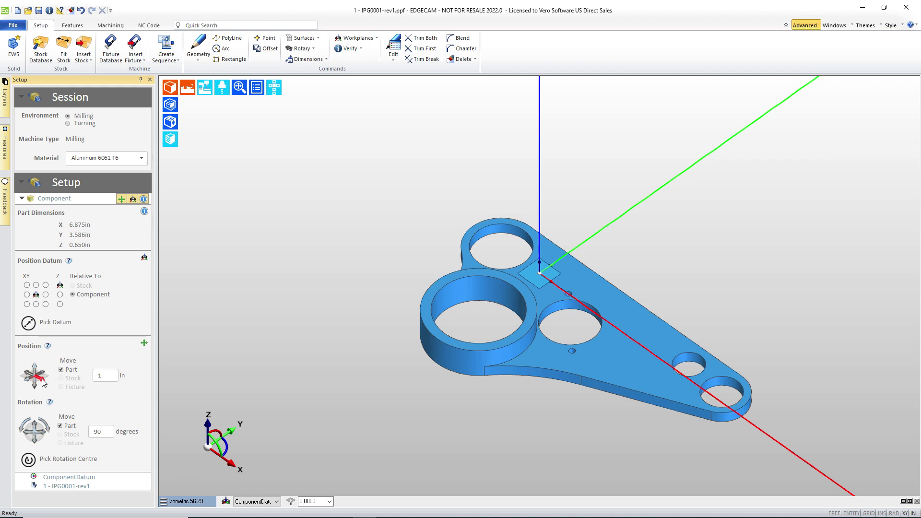
pyautogui.click(44, 383)
pyautogui.click(43, 372)
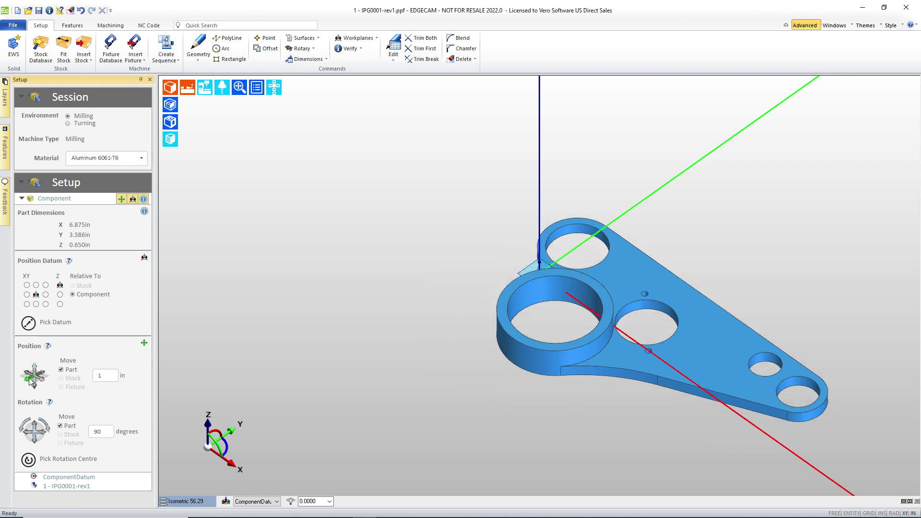
pyautogui.click(29, 381)
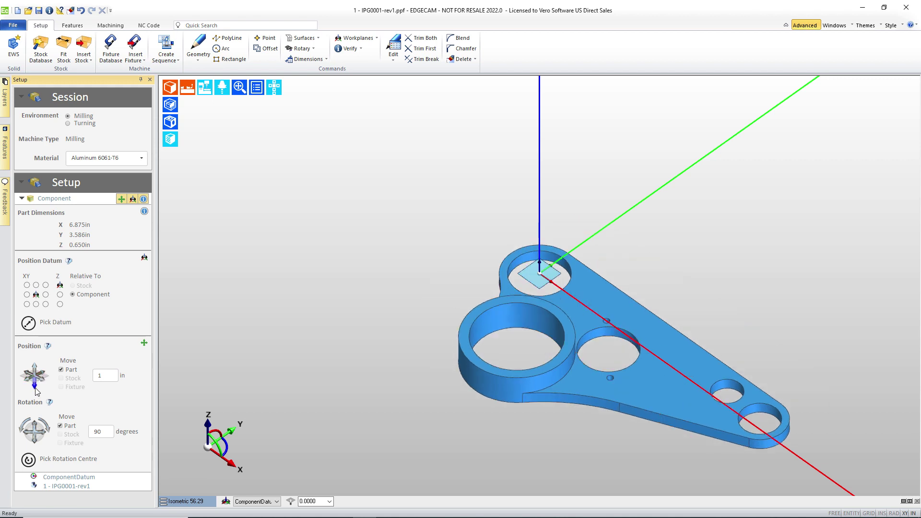
pyautogui.click(36, 390)
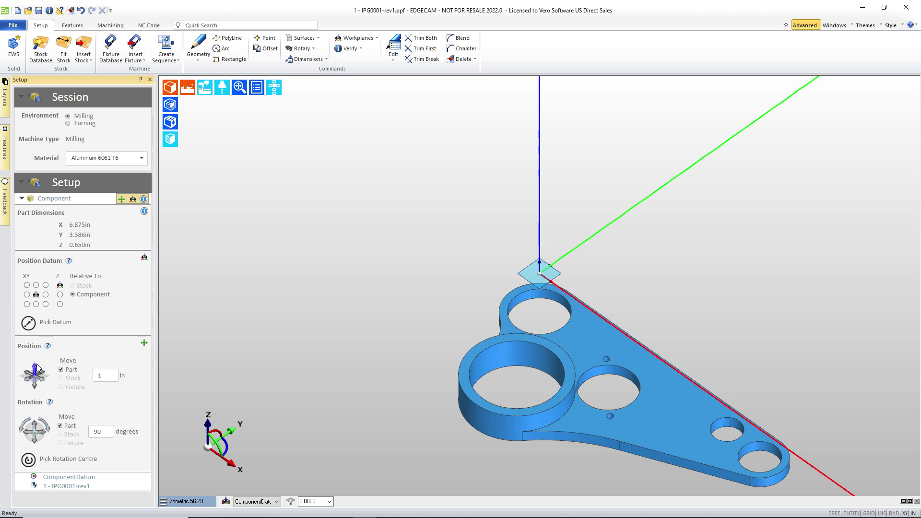
pyautogui.click(37, 368)
# Rotate the part by 90 degrees twice about the X axis and twice about the Y axis
pyautogui.doubleClick(104, 434)
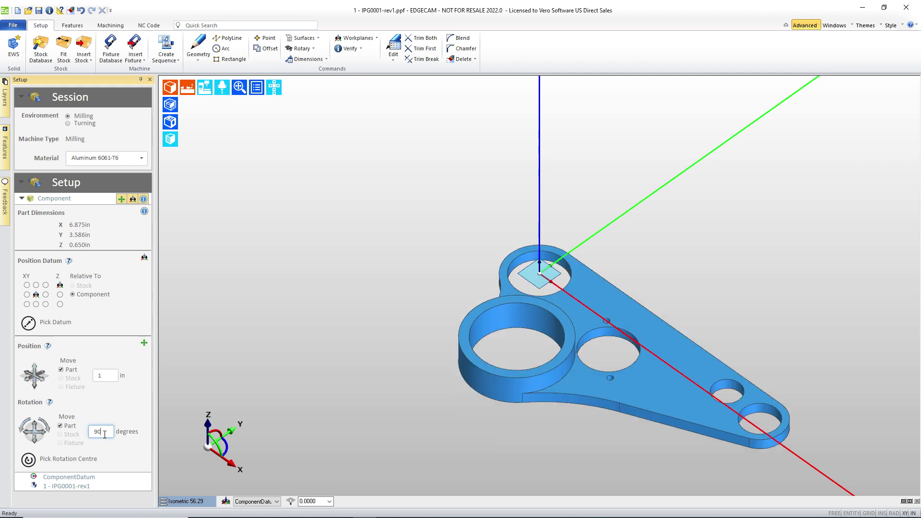
pyautogui.click(35, 441)
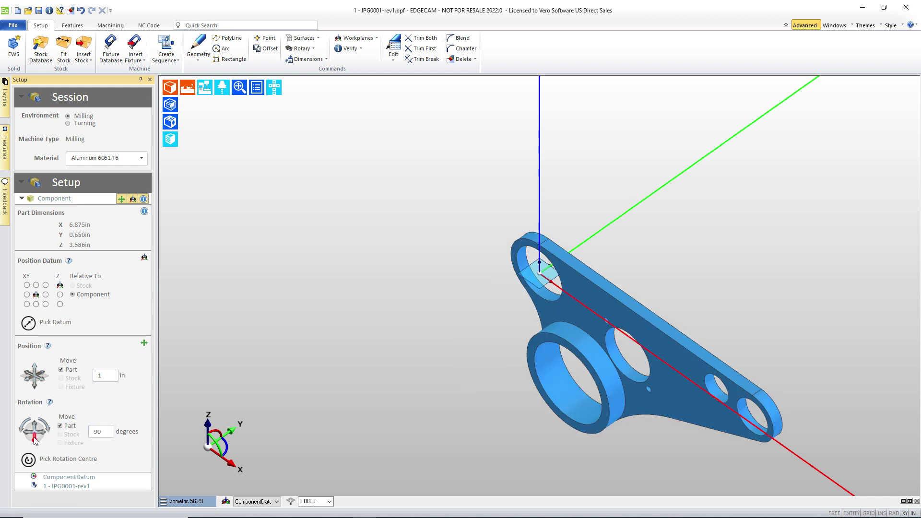
pyautogui.click(35, 441)
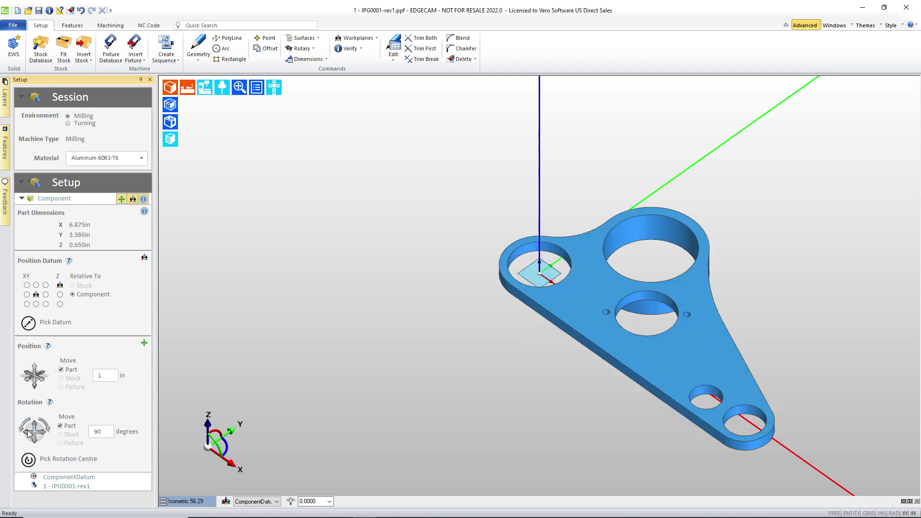
pyautogui.click(28, 434)
pyautogui.click(28, 435)
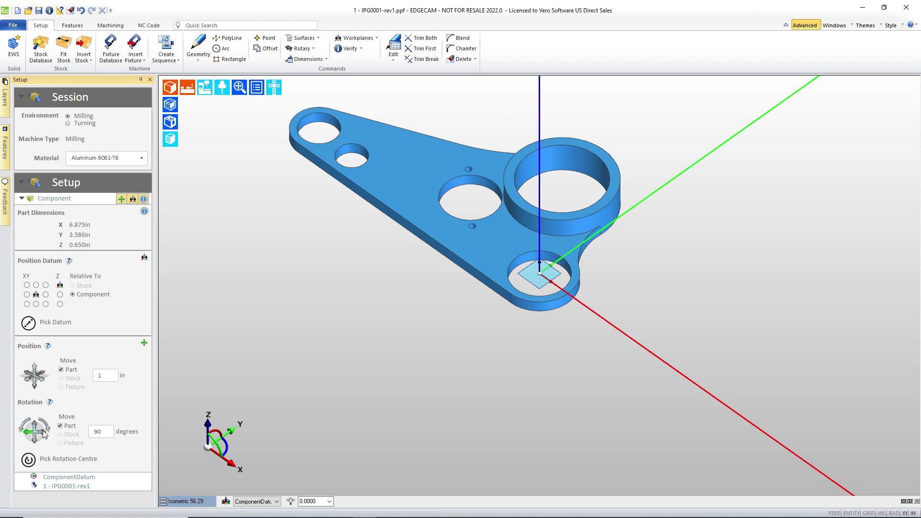
# Try rotating the part 37 degrees counterclockwise about Z, view it from the top, and rotate it back by the same angle
pyautogui.moveTo(106, 432); pyautogui.dragTo(78, 437)
pyautogui.click(25, 426)
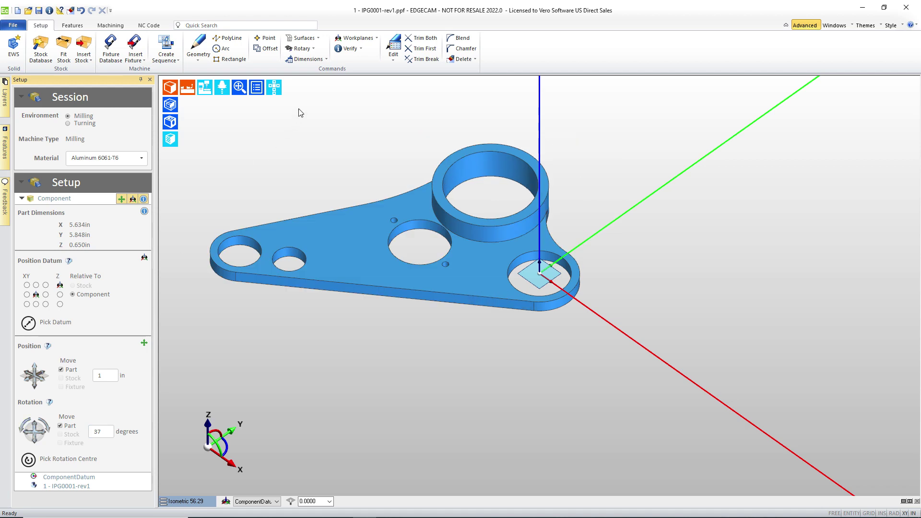
pyautogui.click(273, 88)
pyautogui.click(275, 106)
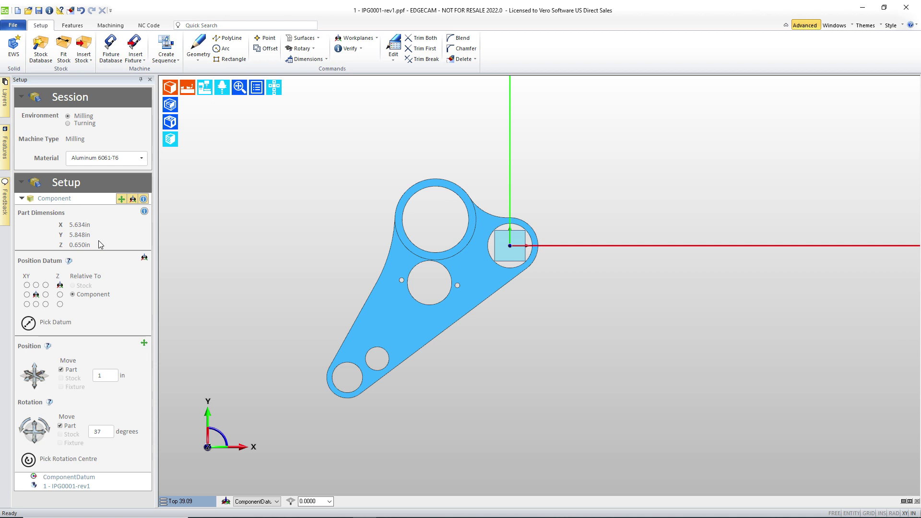
pyautogui.click(46, 424)
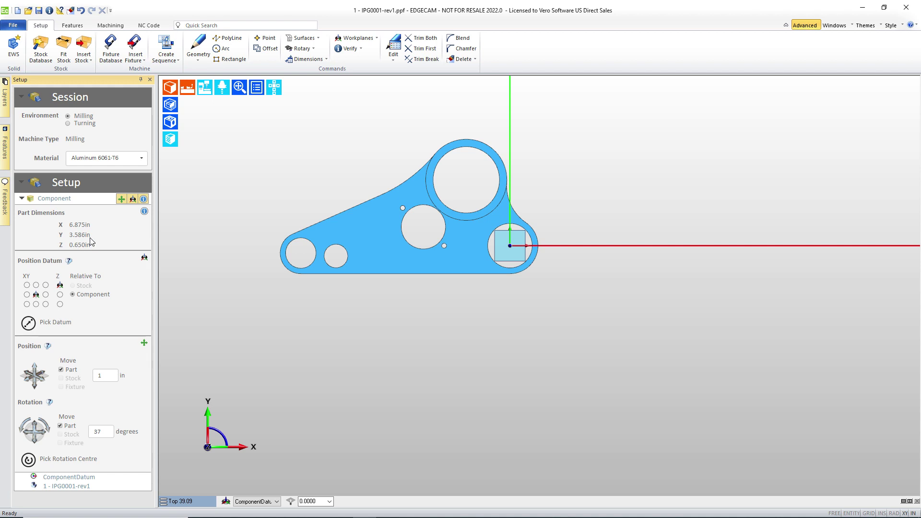
# Align the component with the workplane axis using the part's long sloped edge
pyautogui.click(390, 60)
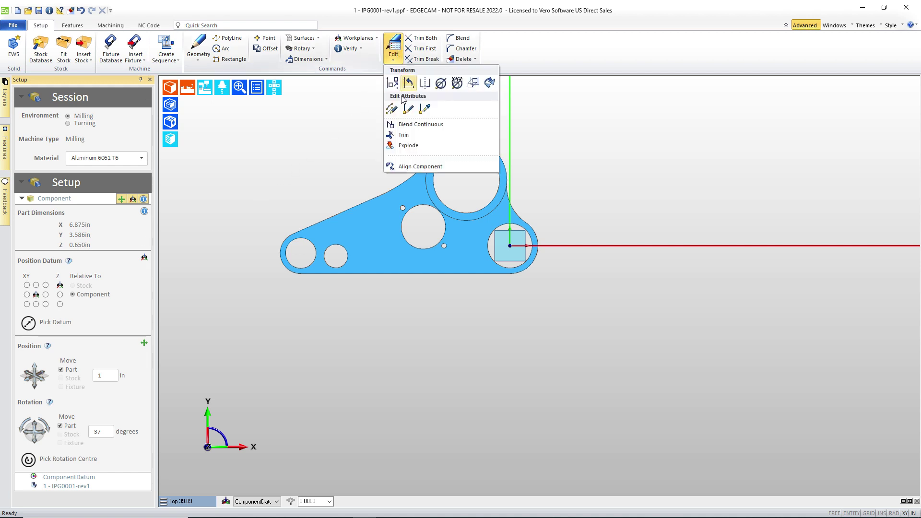
pyautogui.click(401, 167)
pyautogui.press('Return')
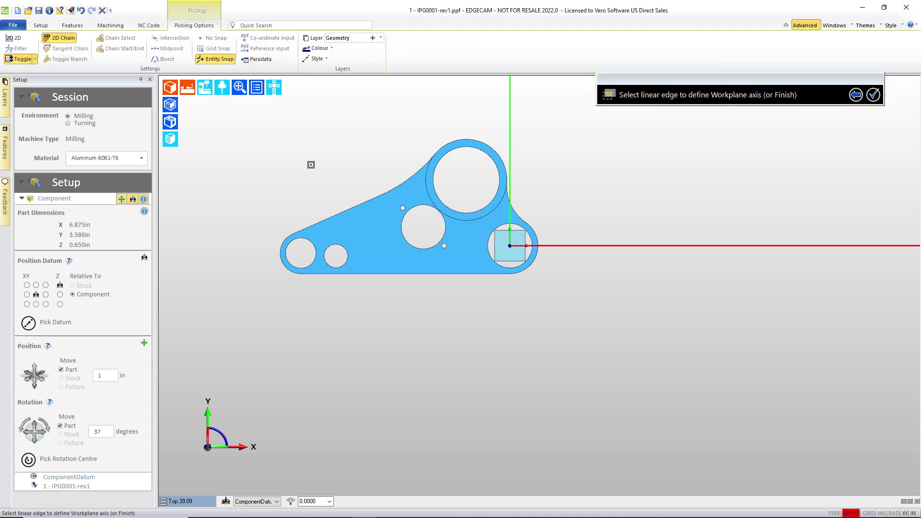
pyautogui.click(337, 216)
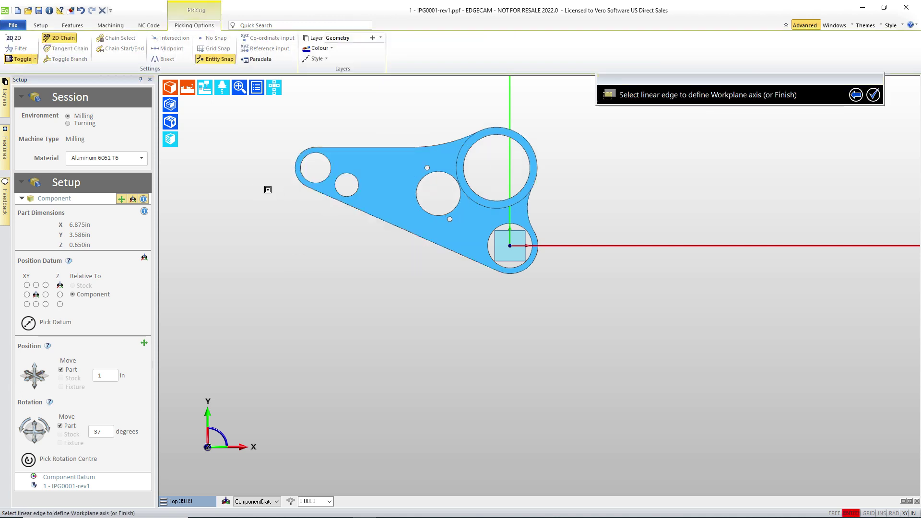
pyautogui.rightClick(209, 241)
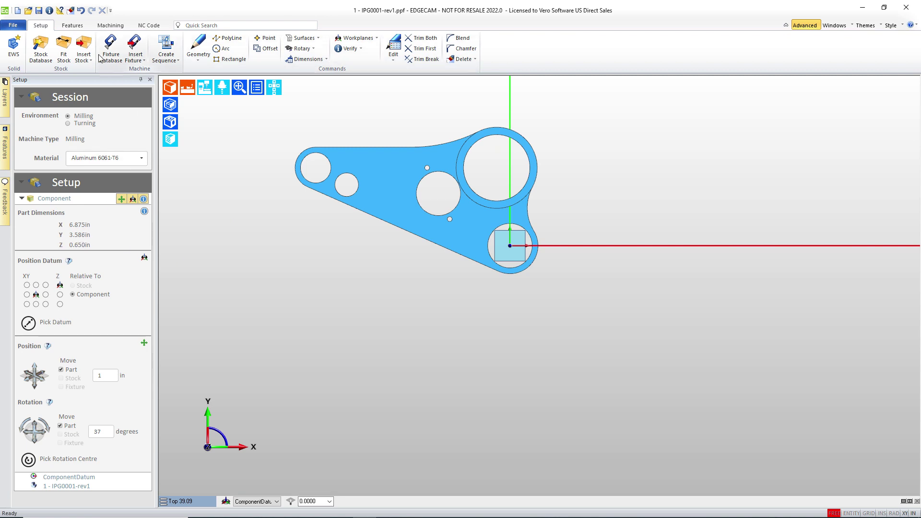
# Insert the stock solid 1b - IPG0001-stock.VDF, then display the stock with the solid part hidden and inspect it at an angle
pyautogui.click(82, 44)
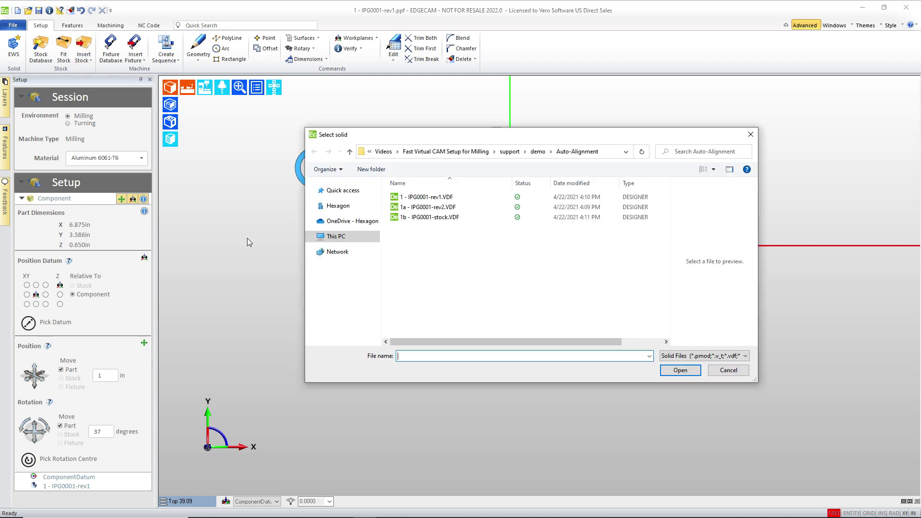
pyautogui.click(432, 218)
pyautogui.click(681, 369)
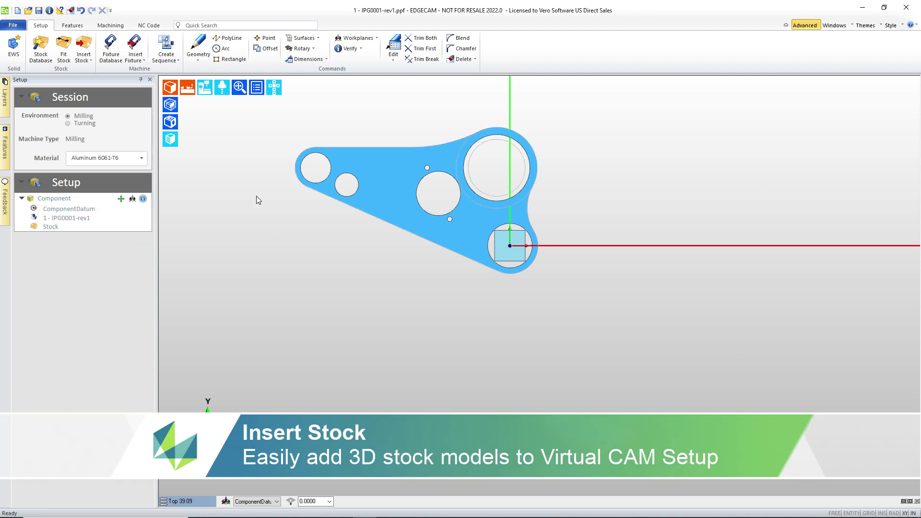
pyautogui.click(171, 105)
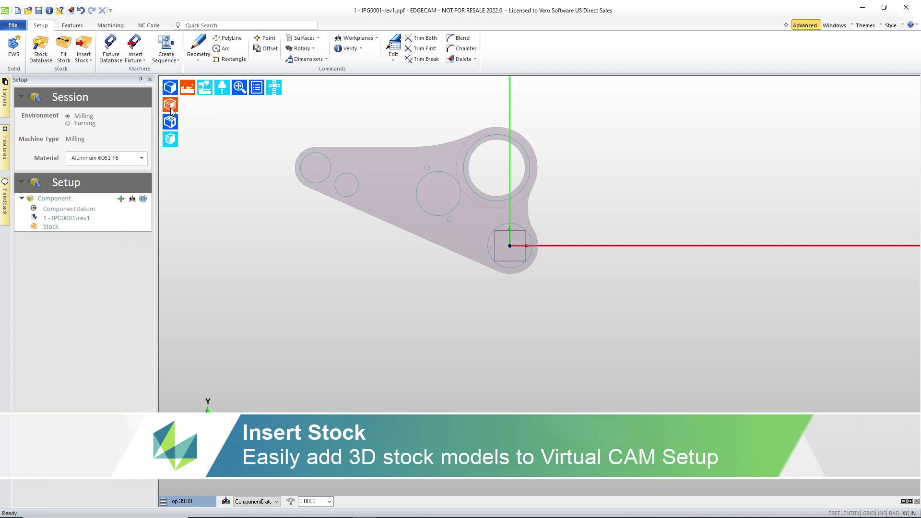
pyautogui.moveTo(488, 339); pyautogui.dragTo(465, 254, button='middle')
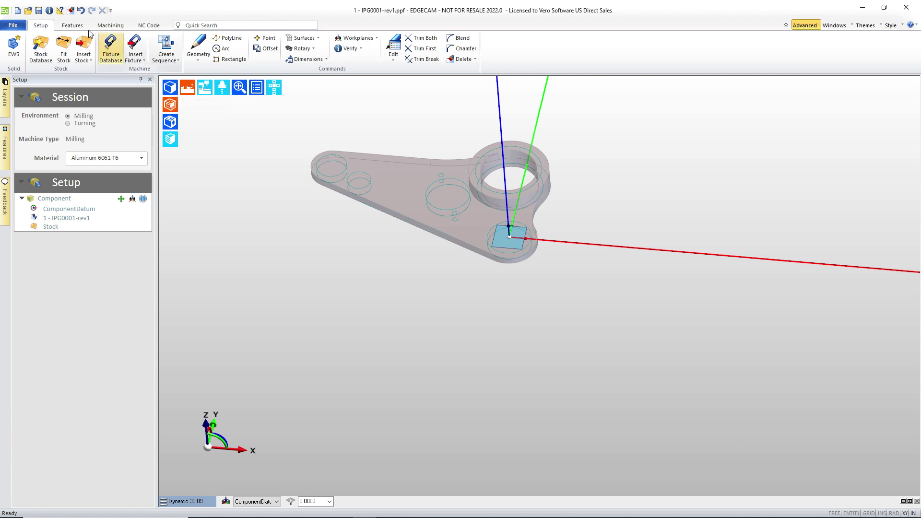
# Delete the inserted 1b - IPG0001-stock solid from the features and return to the setup
pyautogui.click(72, 25)
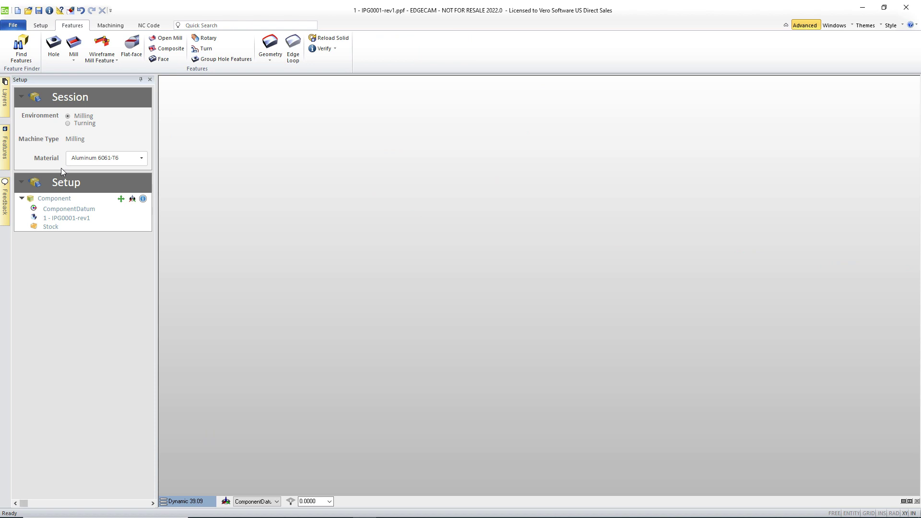
pyautogui.click(48, 112)
pyautogui.rightClick(48, 112)
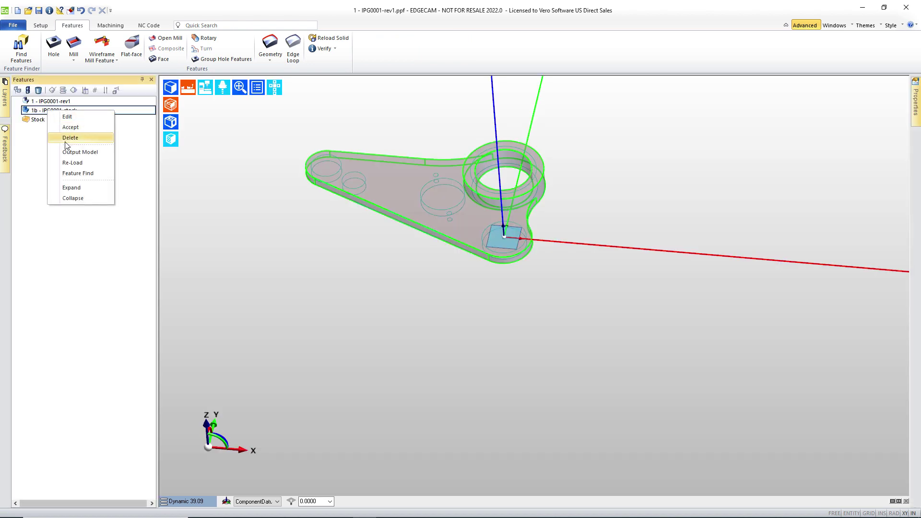
pyautogui.click(67, 142)
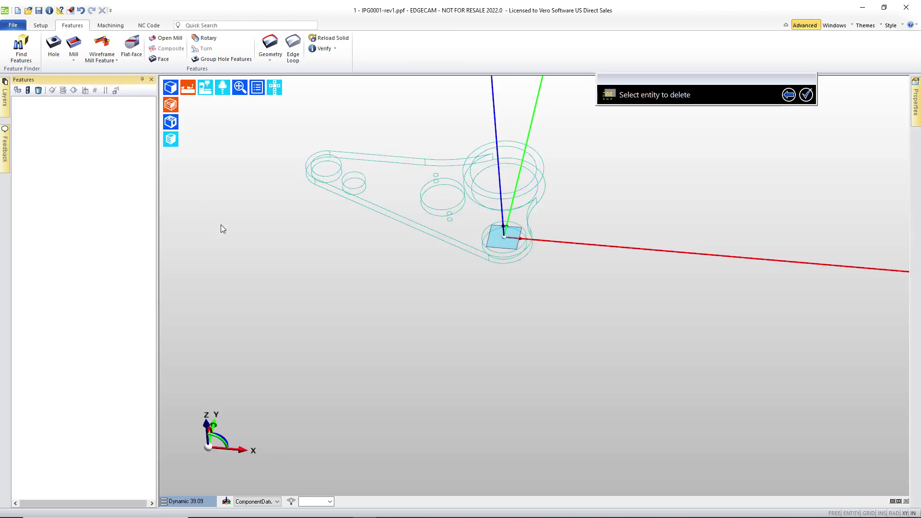
pyautogui.click(41, 25)
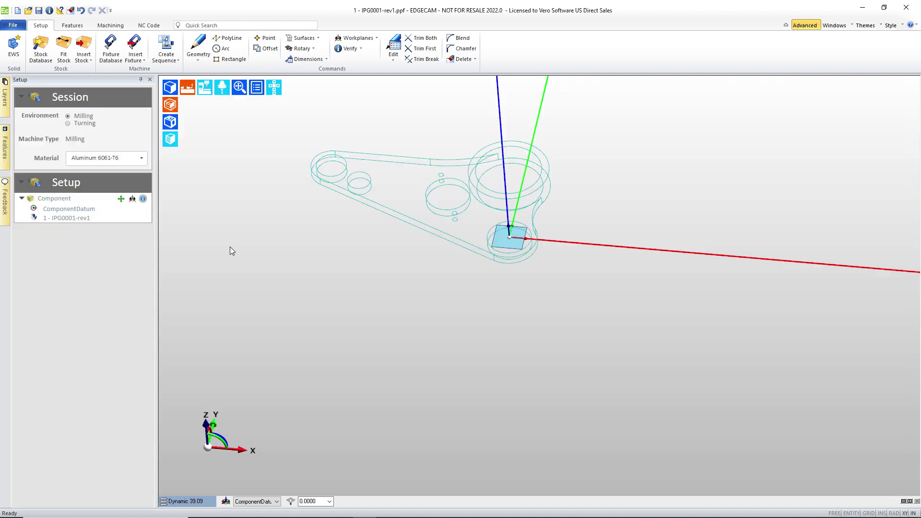
# Show the solid part from the top and display the component's part dimensions
pyautogui.click(274, 87)
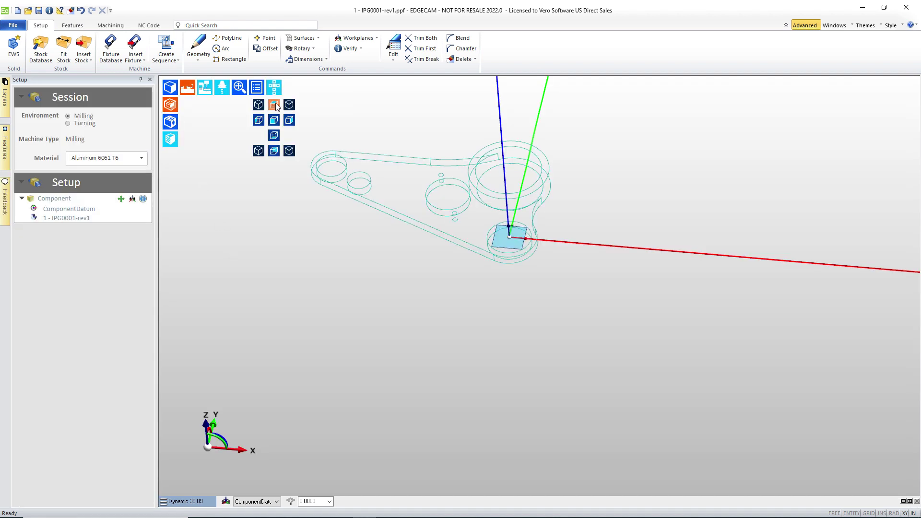
pyautogui.click(274, 104)
pyautogui.click(174, 88)
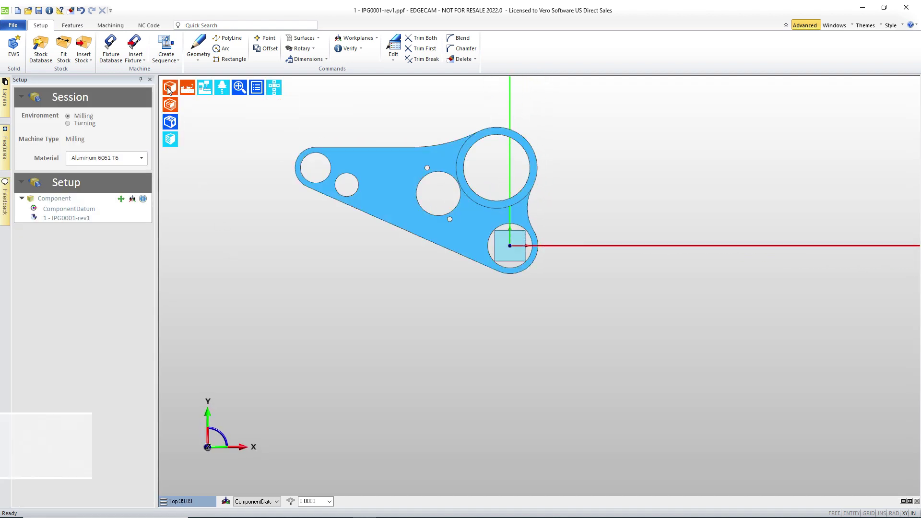
pyautogui.click(143, 198)
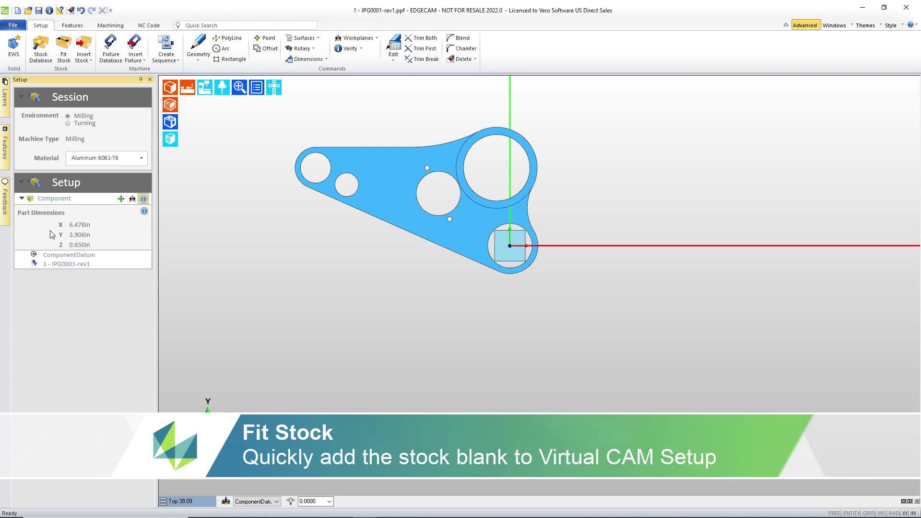
# Start fitting a box stock around the part, with stock length 7 in and stock width 4.25 in
pyautogui.click(65, 48)
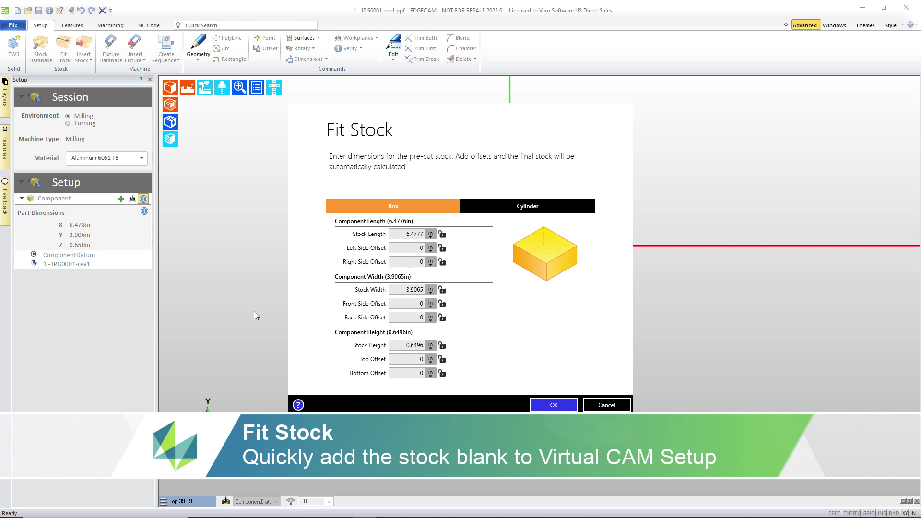
pyautogui.click(399, 237)
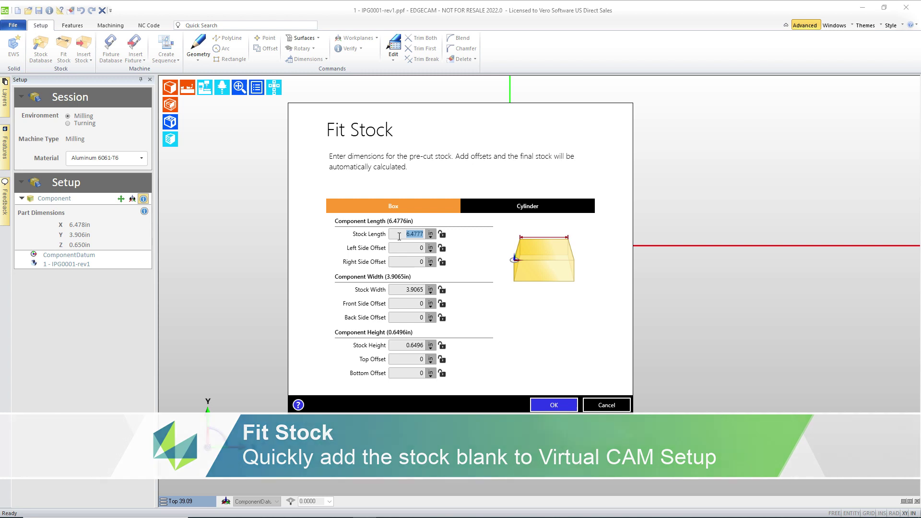
pyautogui.write('7')
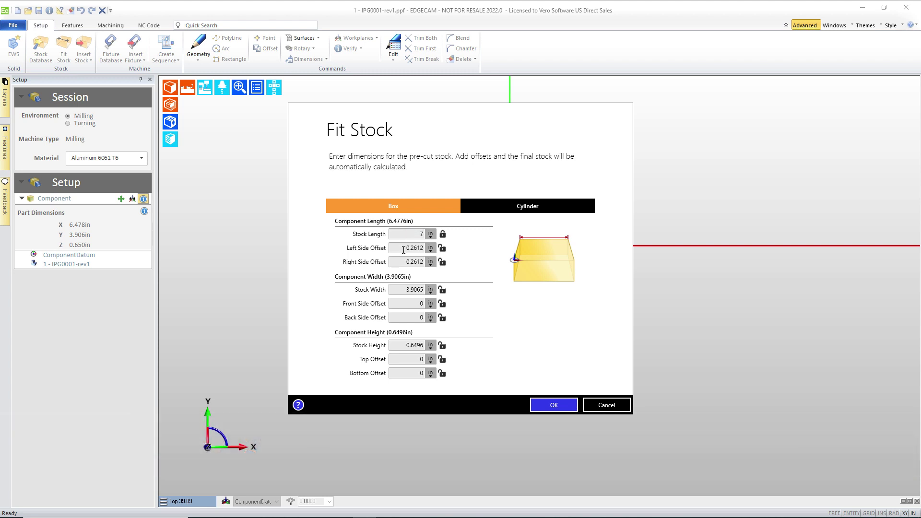
pyautogui.click(394, 248)
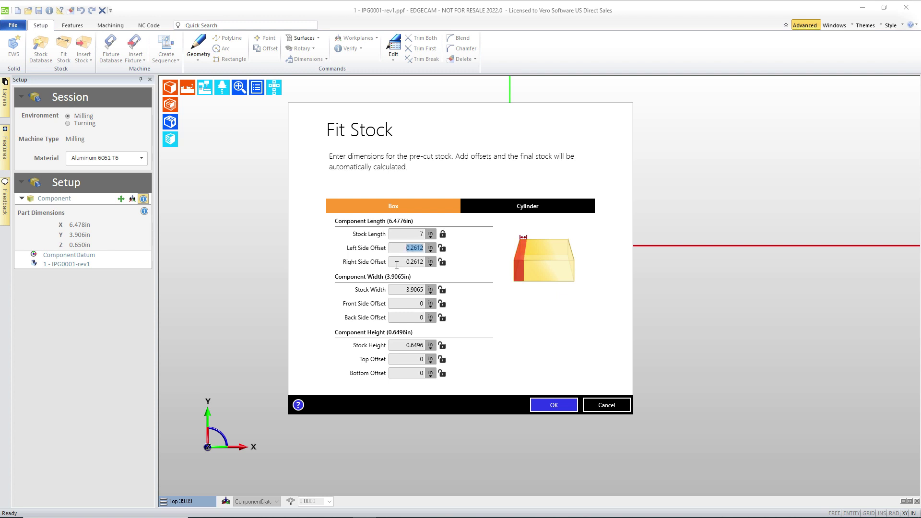
pyautogui.click(397, 264)
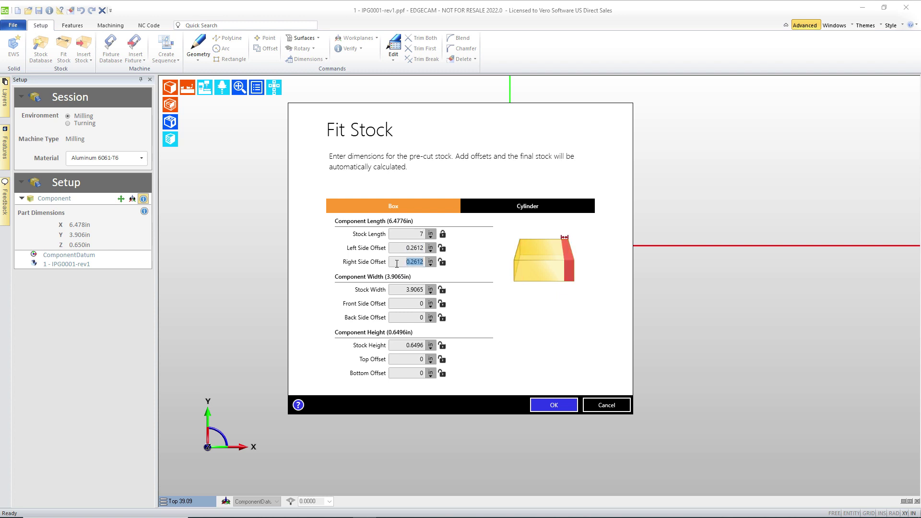
pyautogui.click(396, 289)
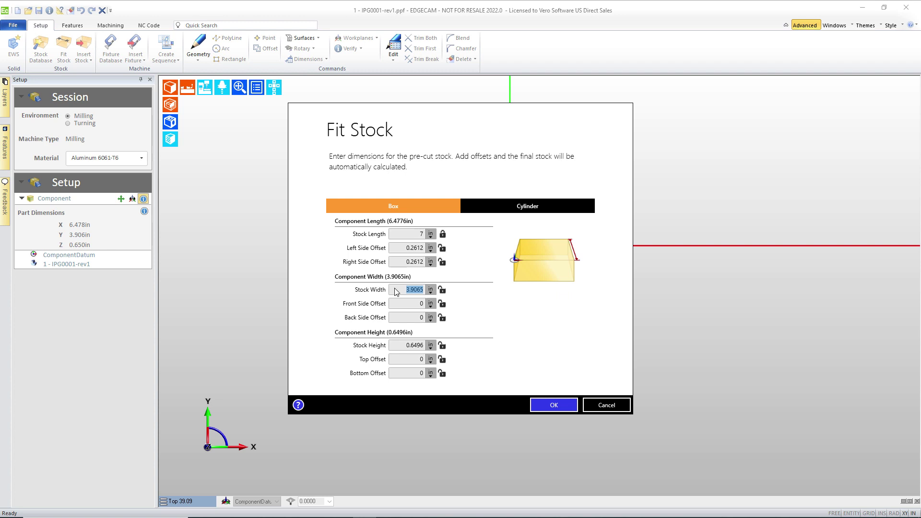
pyautogui.write('4.25')
# Set the stock height to 1 in with a 0.025 in top offset, and create the fitted stock
pyautogui.click(400, 344)
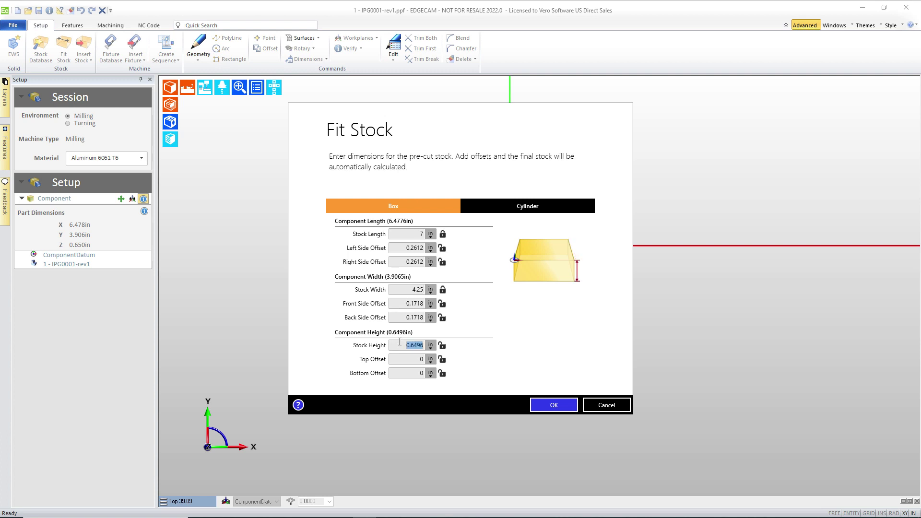
pyautogui.write('1')
pyautogui.click(398, 359)
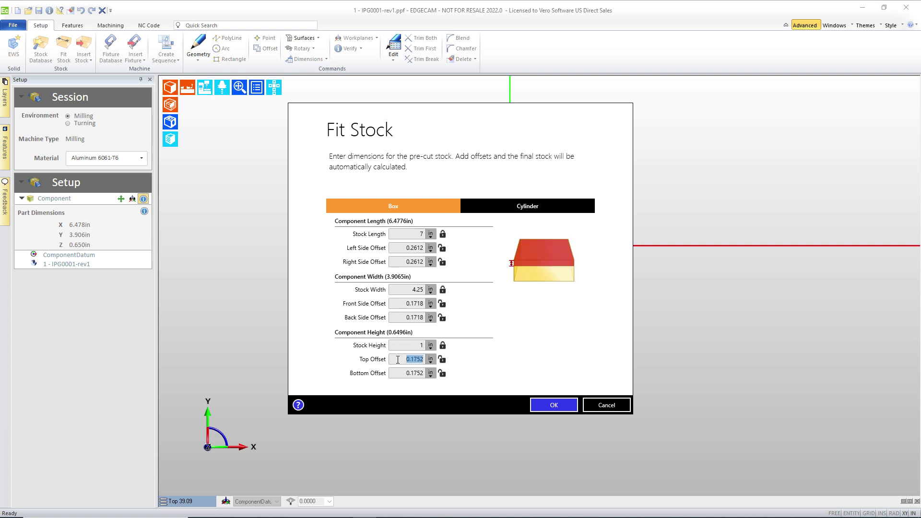
pyautogui.write('0.025')
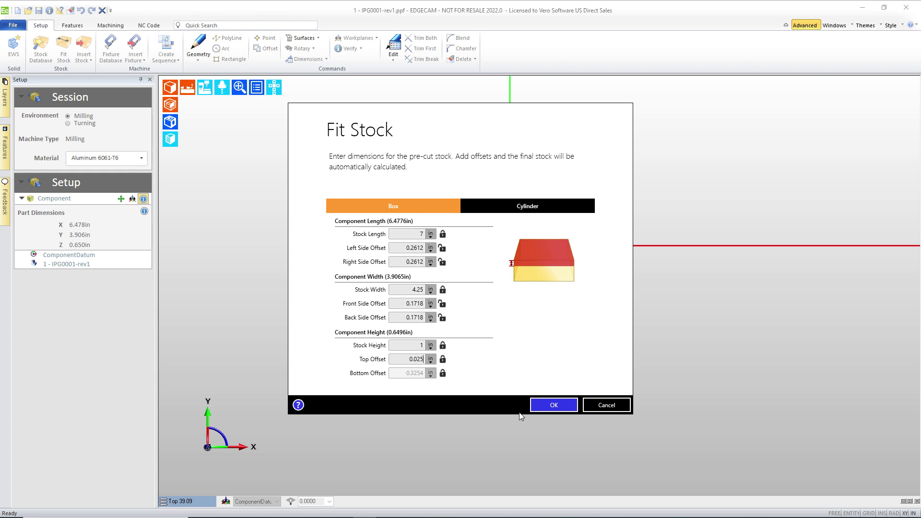
pyautogui.click(556, 406)
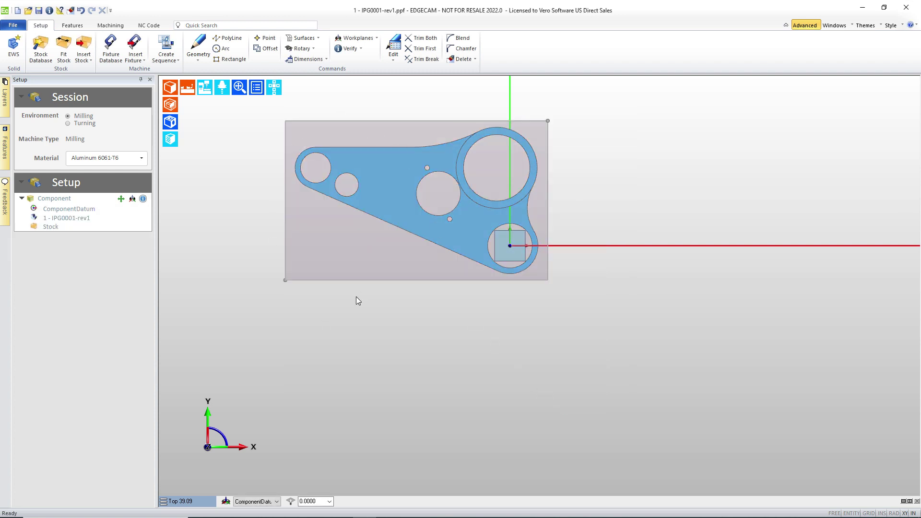
# Position the datum at the XY centre relative to the component, and view the part and stock at an angle
pyautogui.click(133, 199)
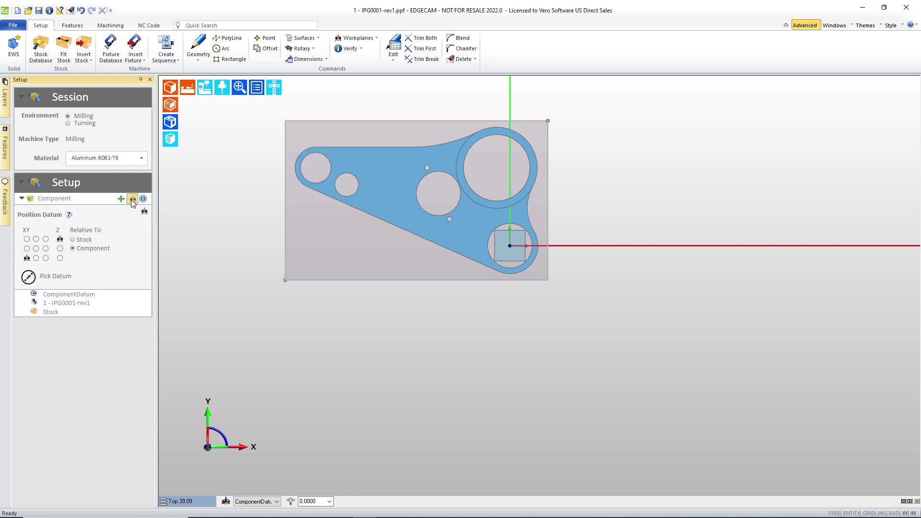
pyautogui.click(36, 248)
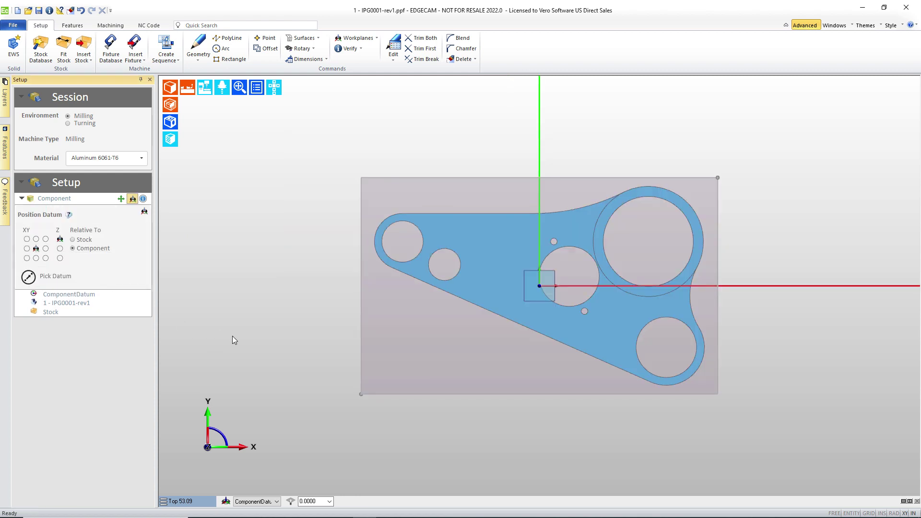
pyautogui.moveTo(415, 311); pyautogui.dragTo(487, 186, button='middle')
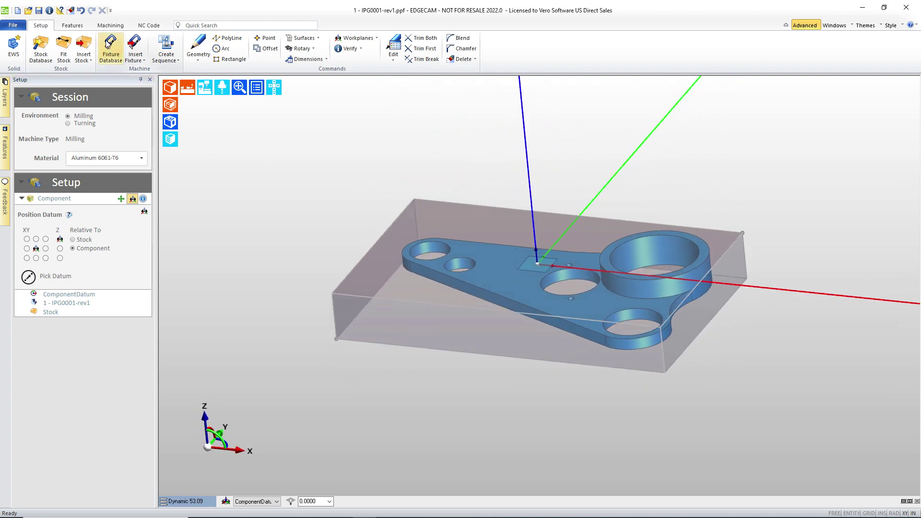